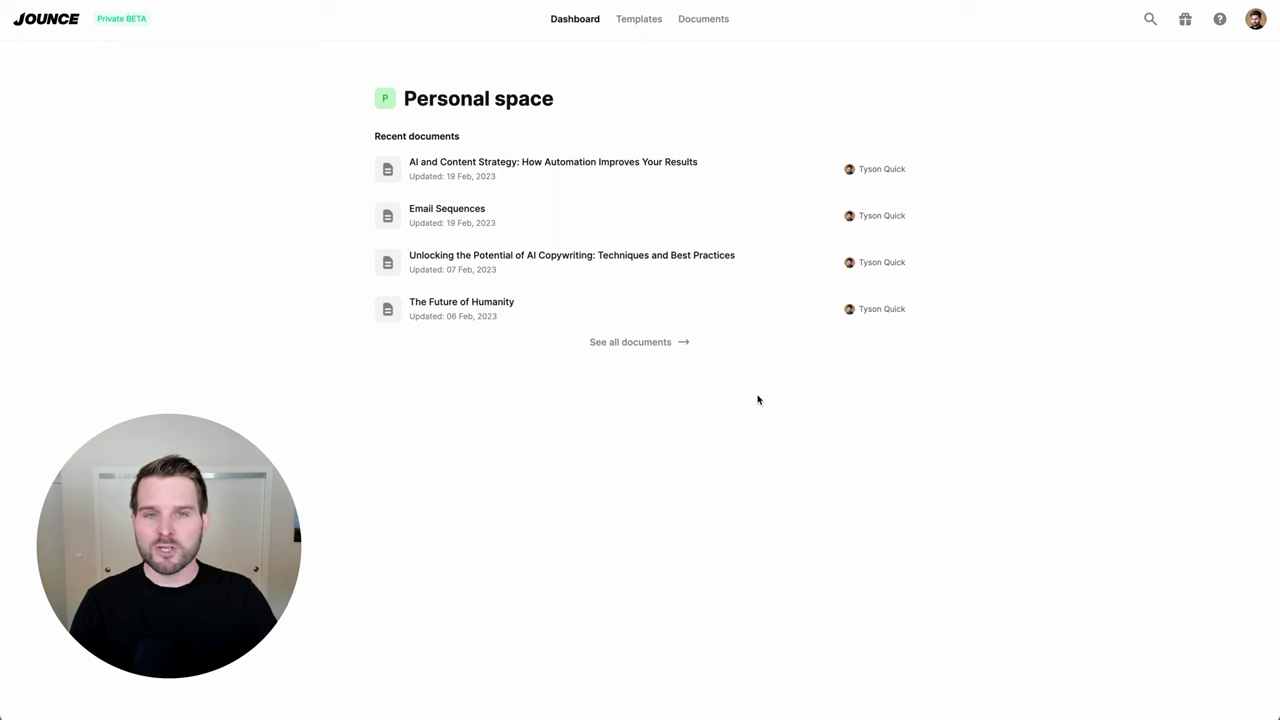
# Browse the template gallery, filtering to Blog templates and then back to All.
pyautogui.click(637, 23)
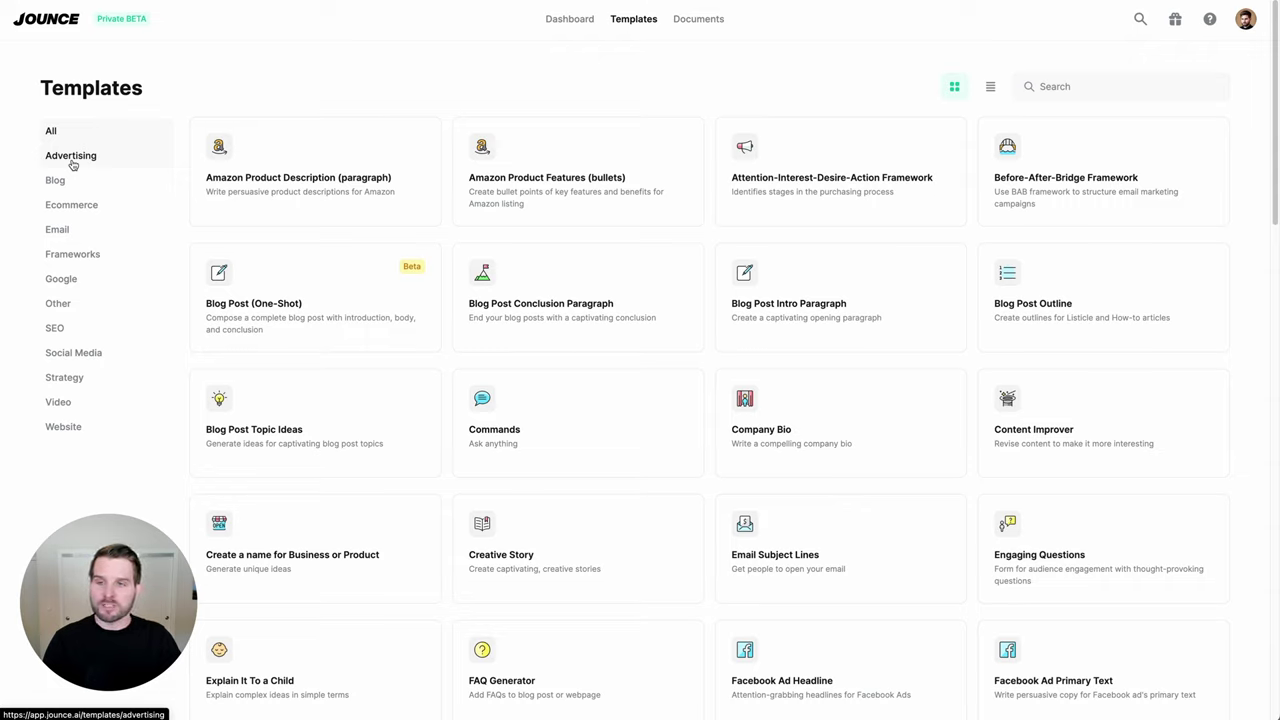
pyautogui.click(66, 178)
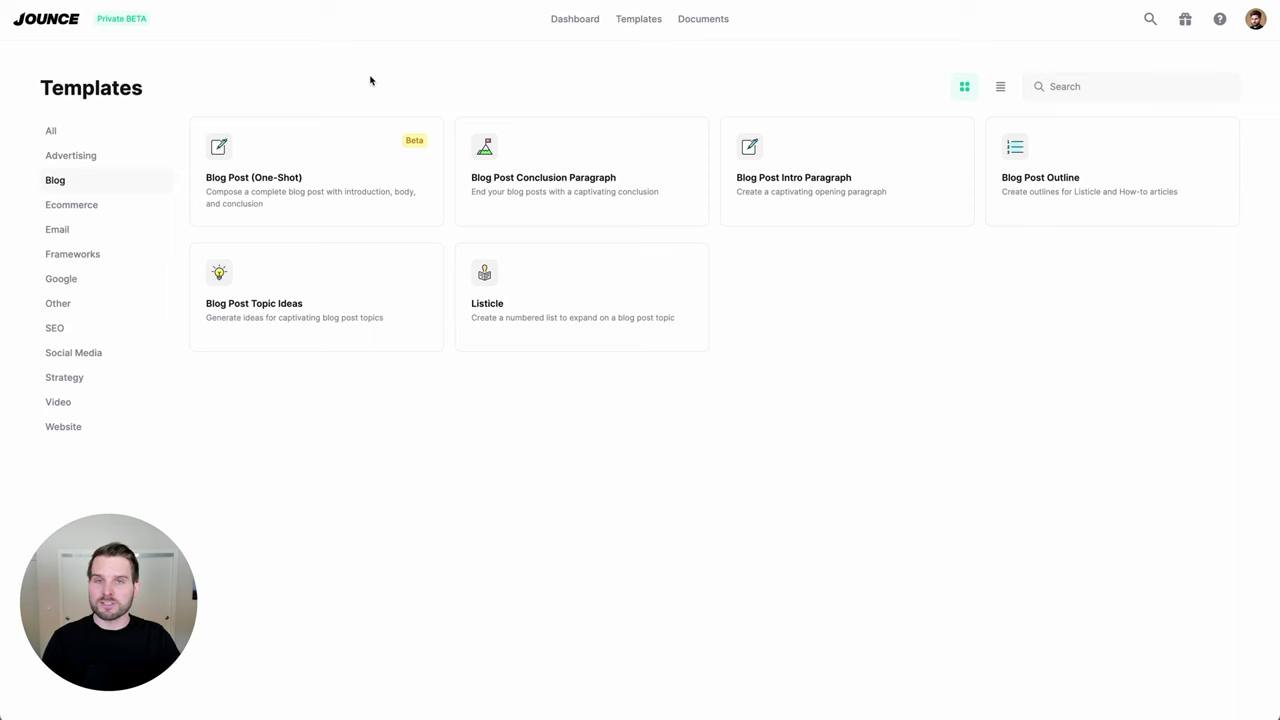
pyautogui.click(97, 138)
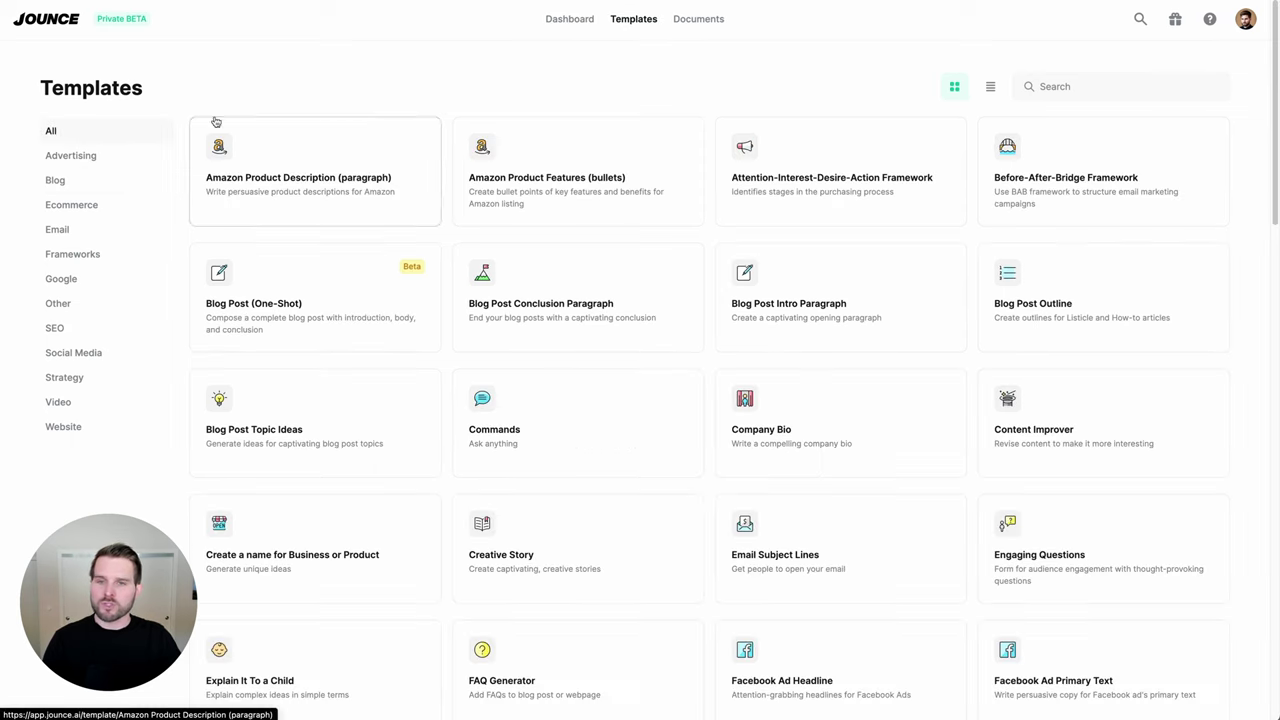
# Search templates for 'landing' and then 'page', clear the search, and open Blog Post Outline.
pyautogui.click(1112, 90)
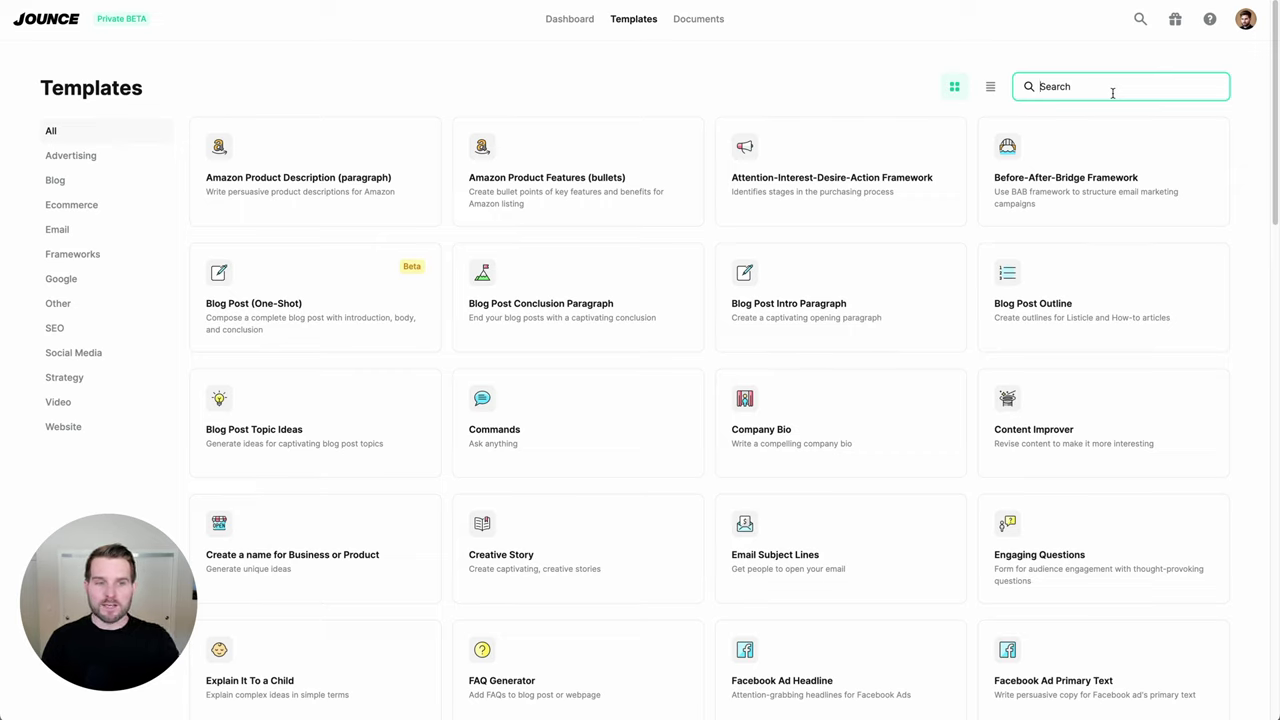
pyautogui.write('landing')
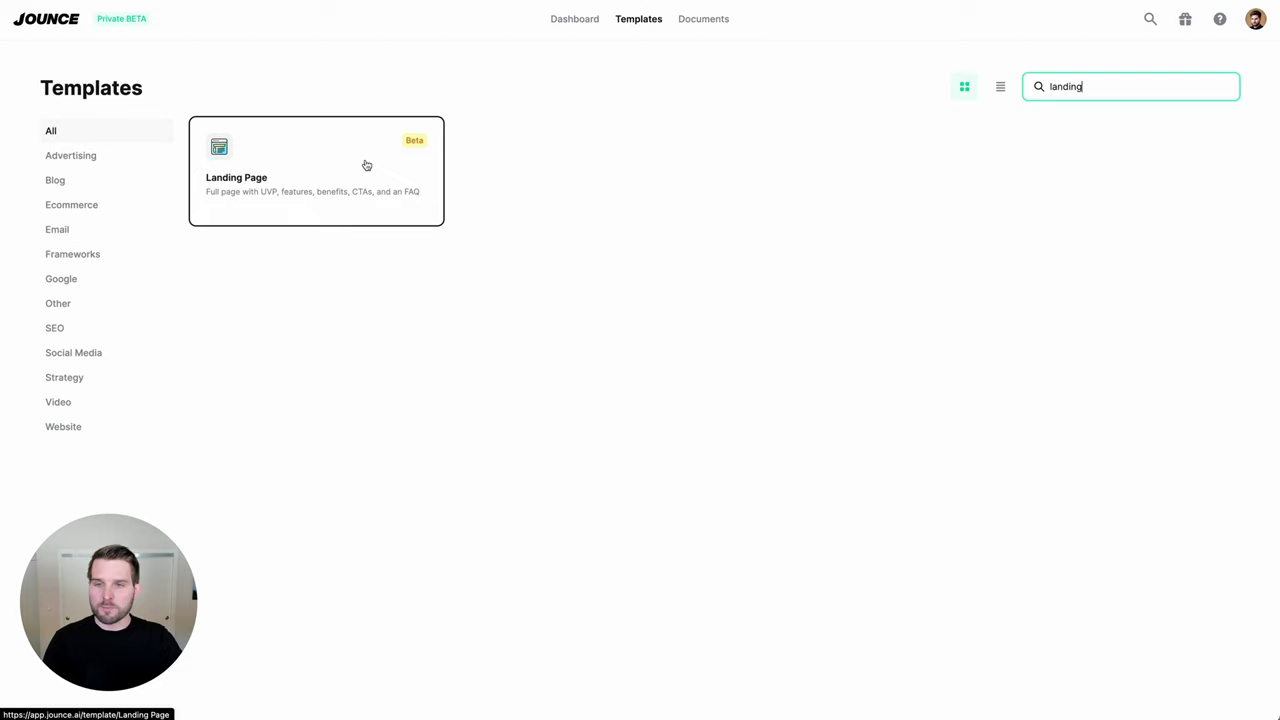
pyautogui.doubleClick(1091, 88)
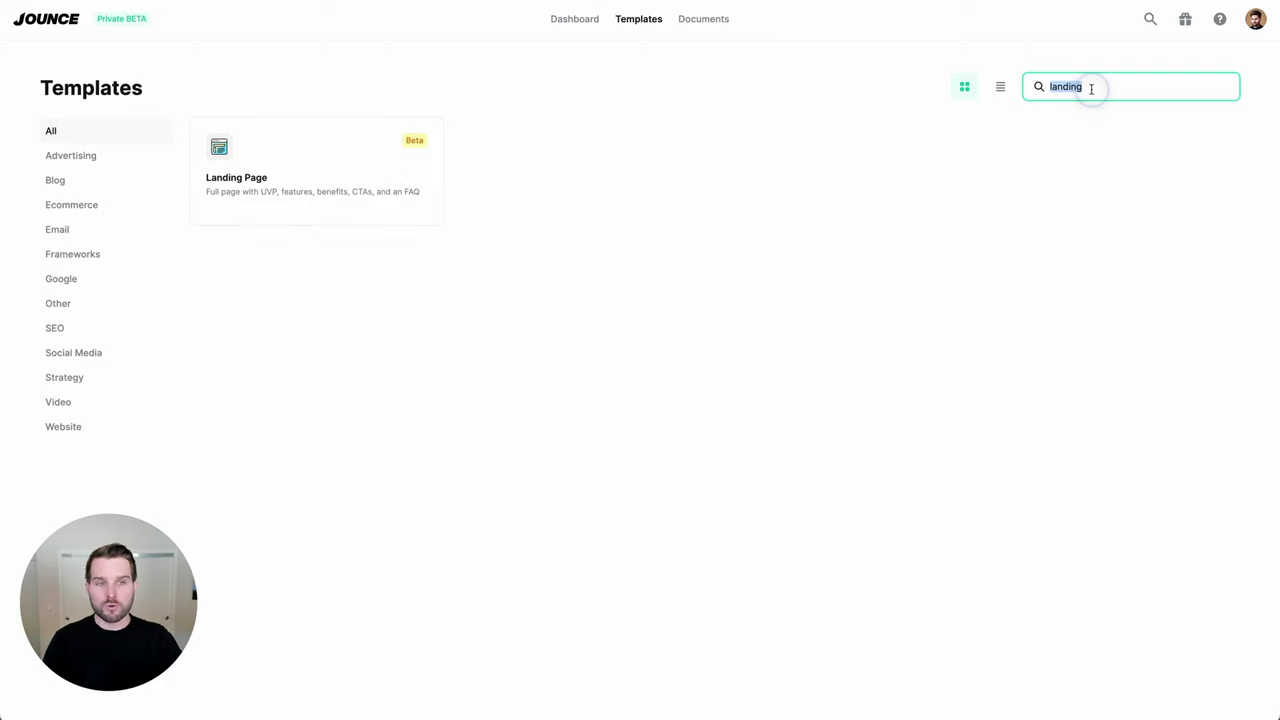
pyautogui.press('BackSpace')
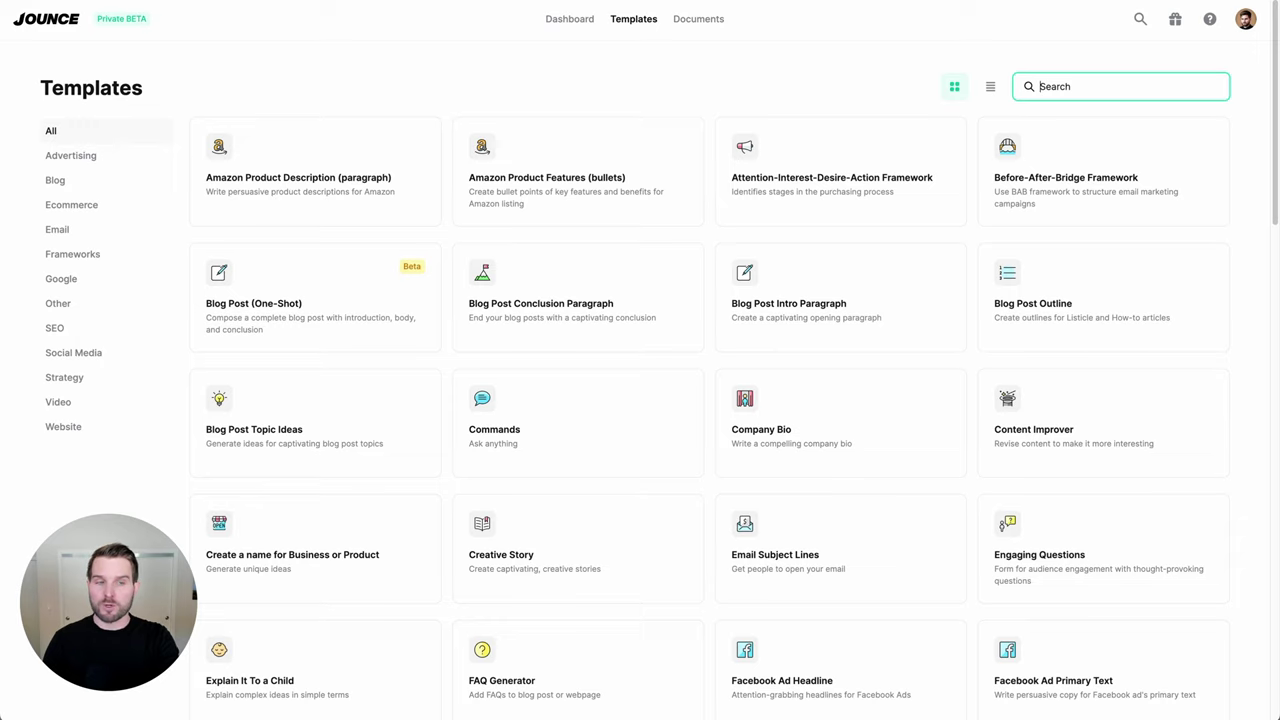
pyautogui.write('page')
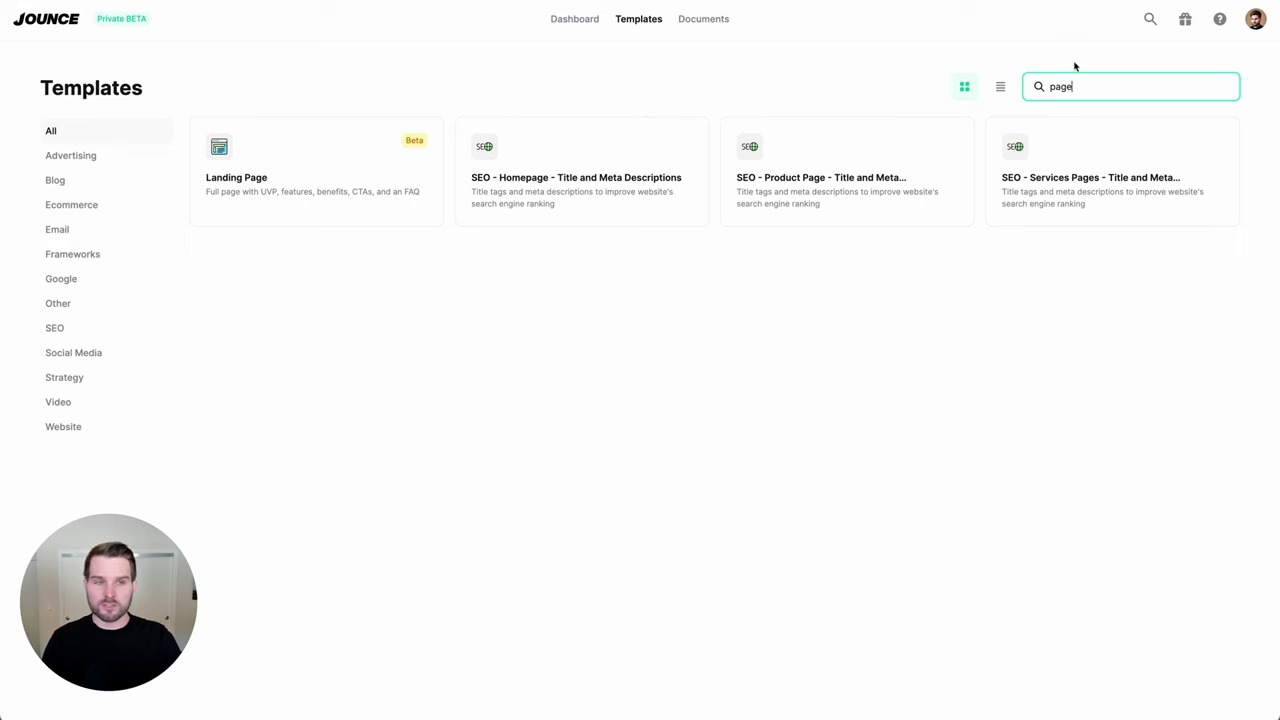
pyautogui.doubleClick(1106, 86)
pyautogui.press('BackSpace')
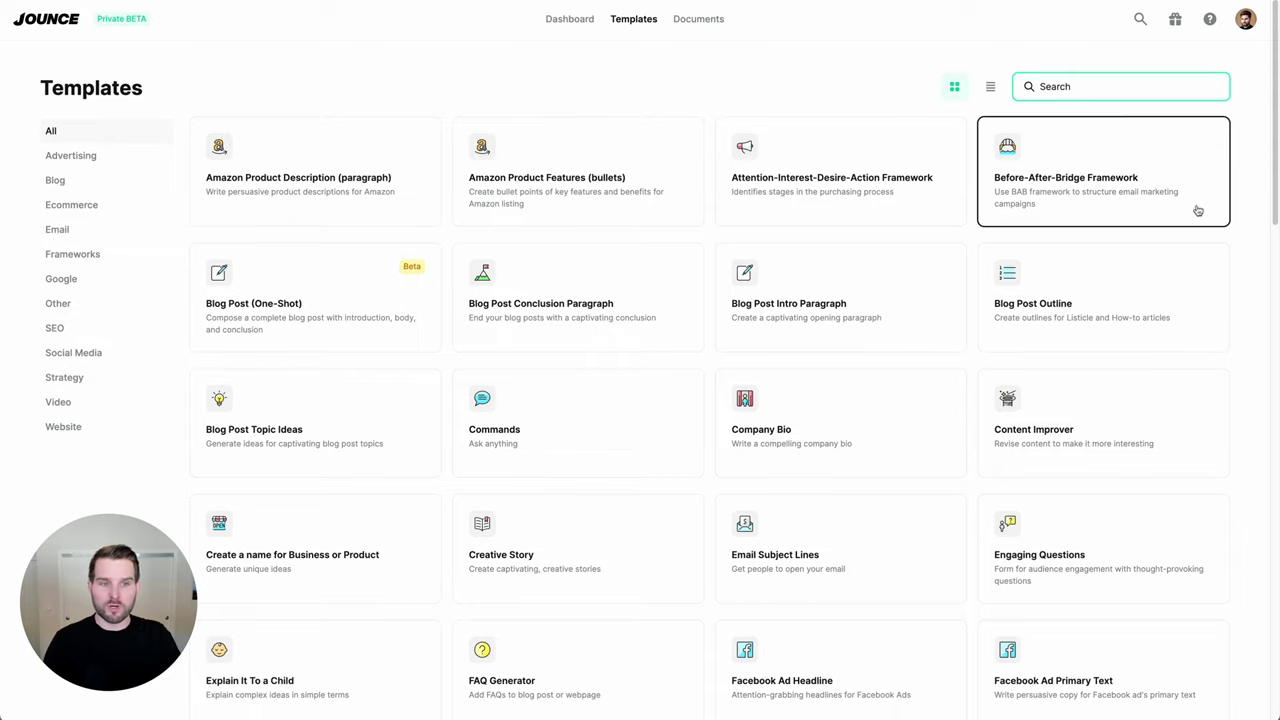
pyautogui.click(1131, 309)
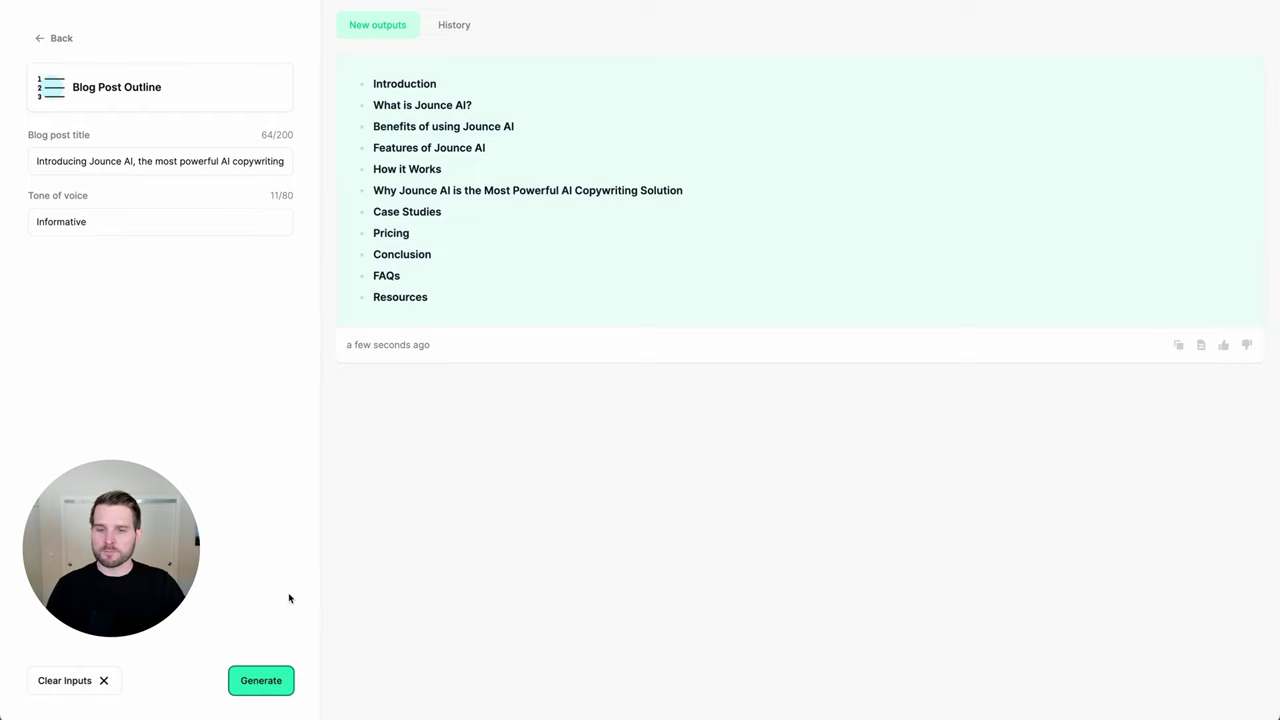
# Regenerate the outline, rate the newer one down and the original up, then copy the original.
pyautogui.hotkey('ctrl', 'Return')
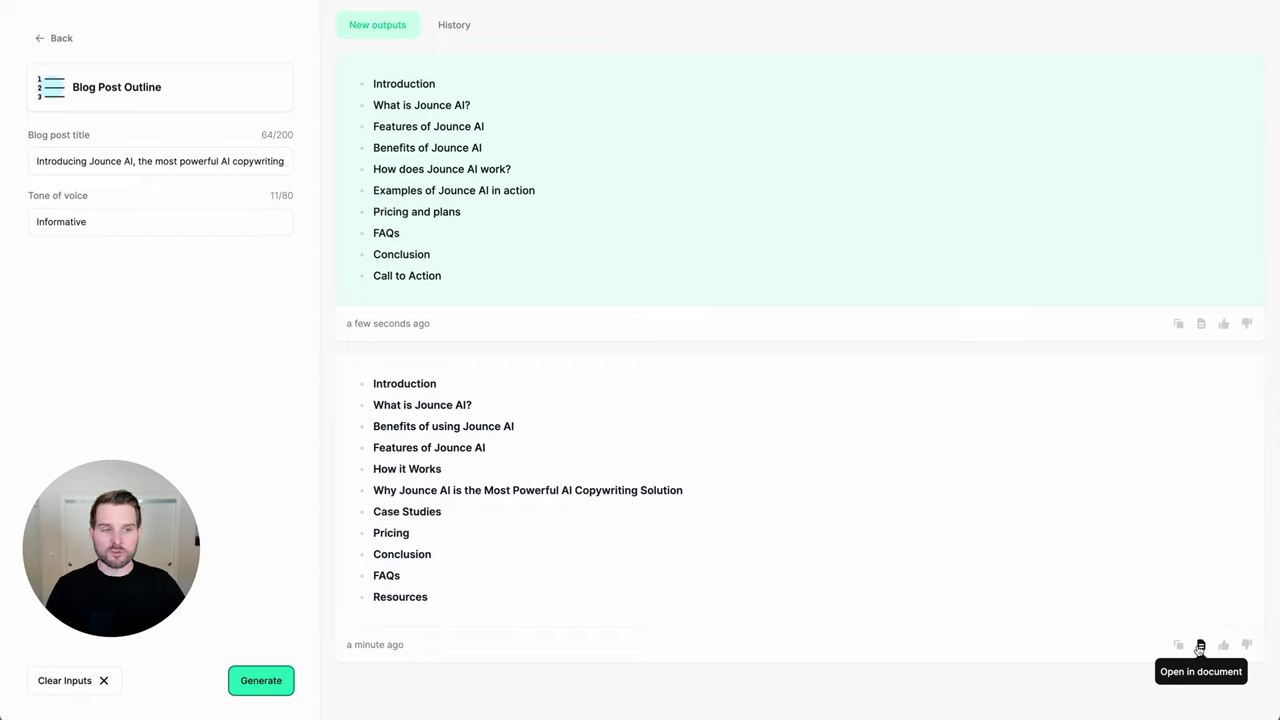
pyautogui.click(1246, 323)
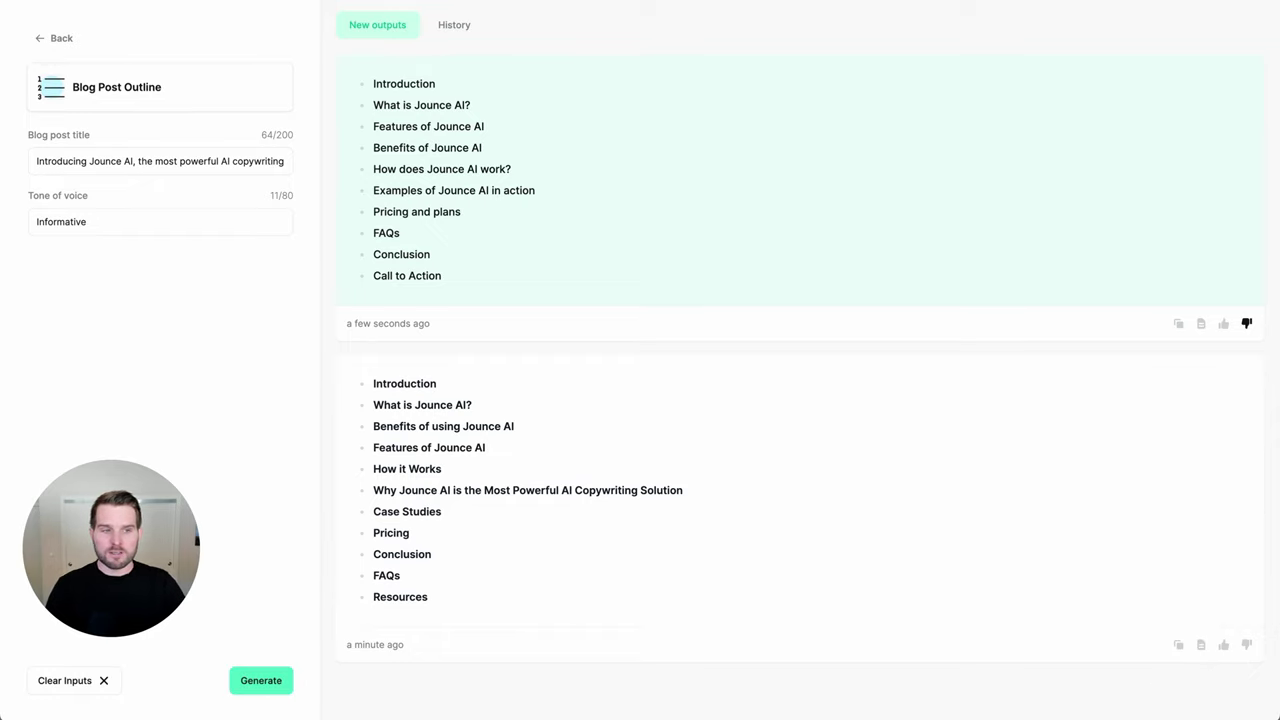
pyautogui.click(1223, 644)
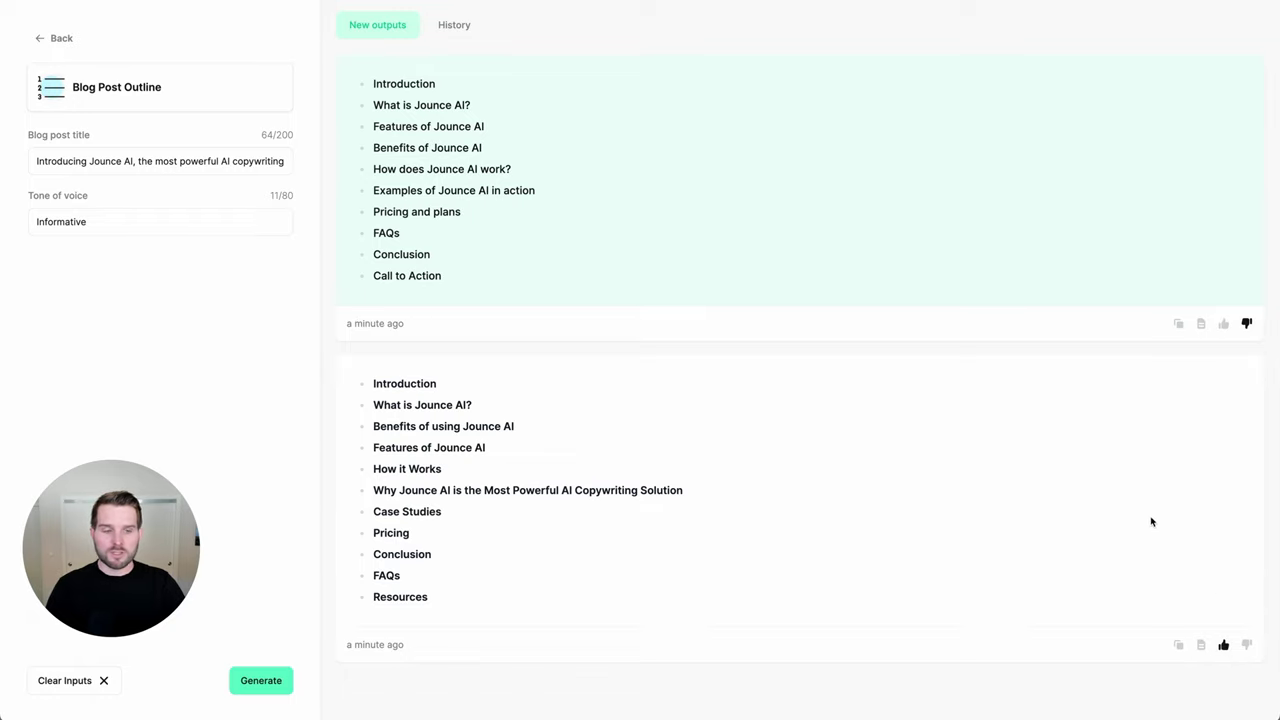
pyautogui.click(1178, 645)
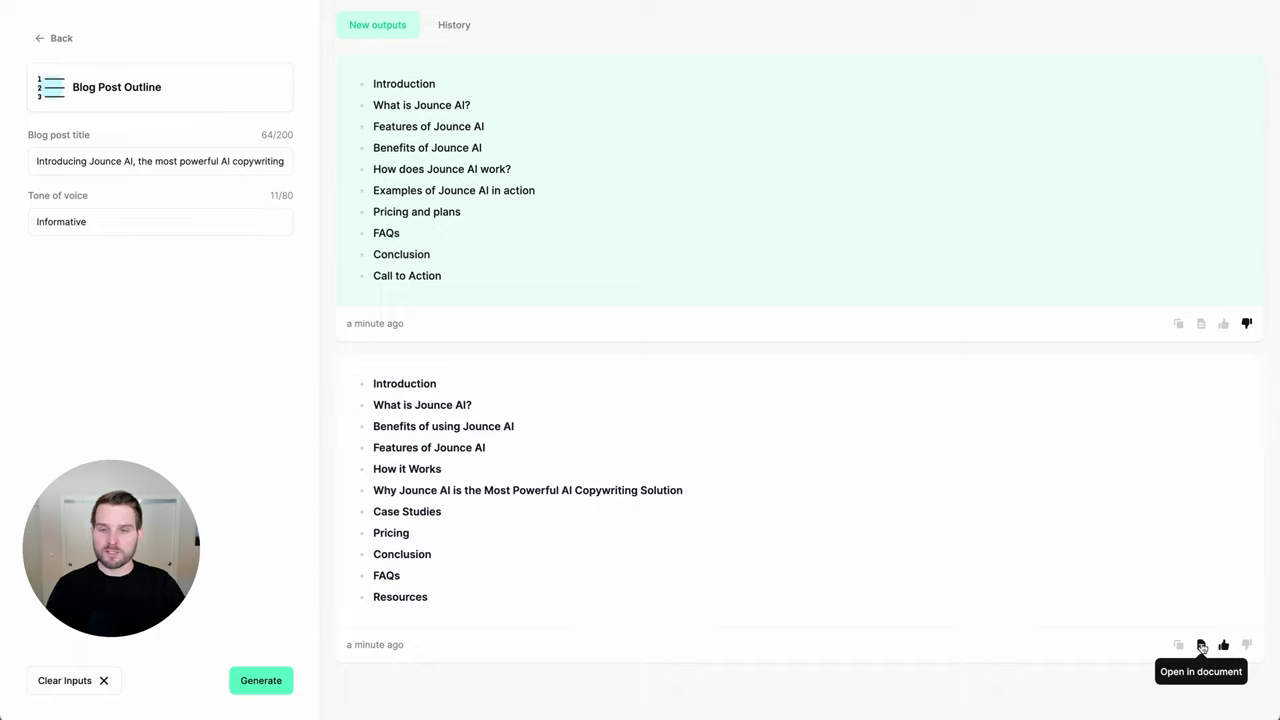
# Open the original outline as a document titled 'An Introduction to Jounce AI'.
pyautogui.click(1201, 646)
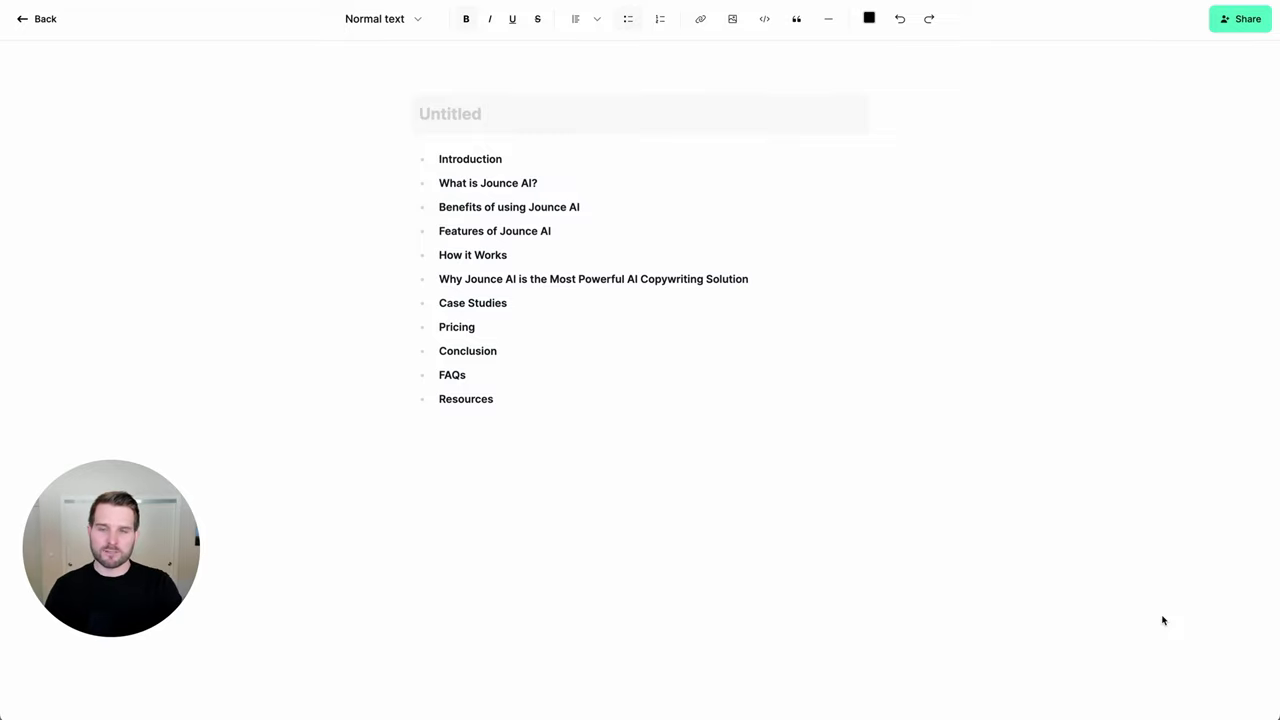
pyautogui.write('An Introduction to Jounce AI')
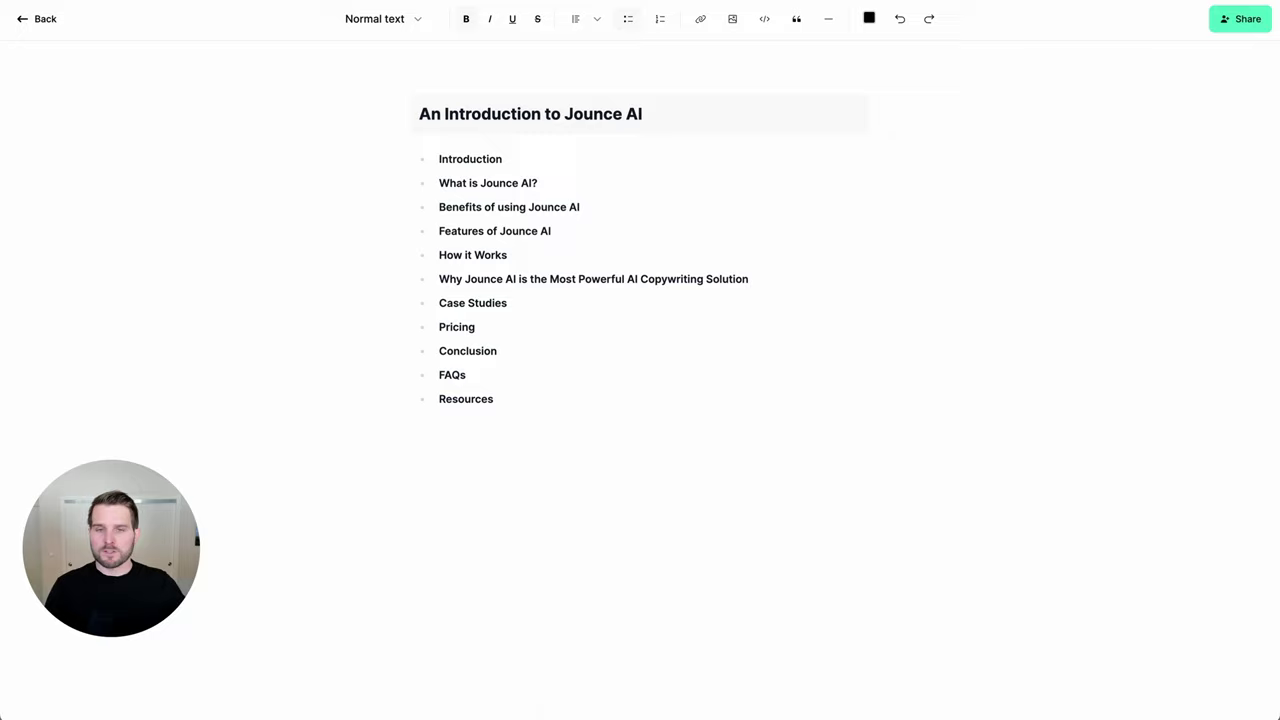
pyautogui.click(868, 650)
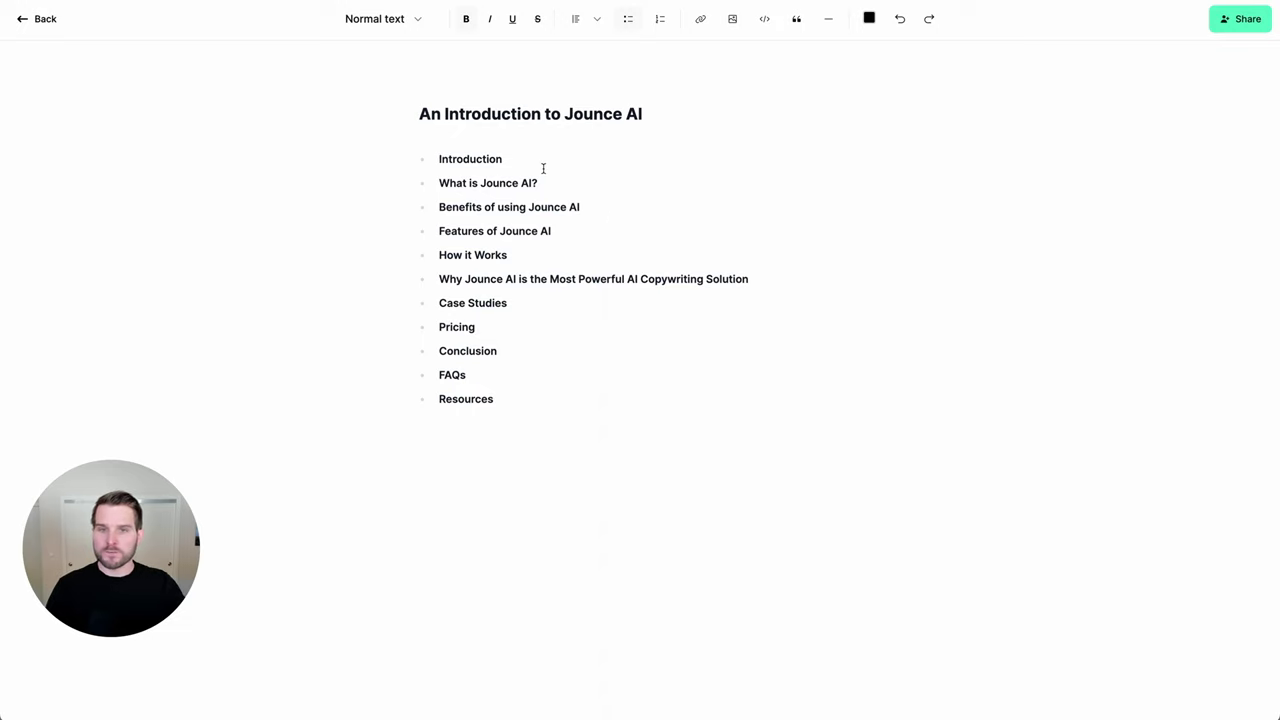
# Add an empty line below the Resources item at the end of the outline.
pyautogui.moveTo(506, 393); pyautogui.dragTo(394, 158)
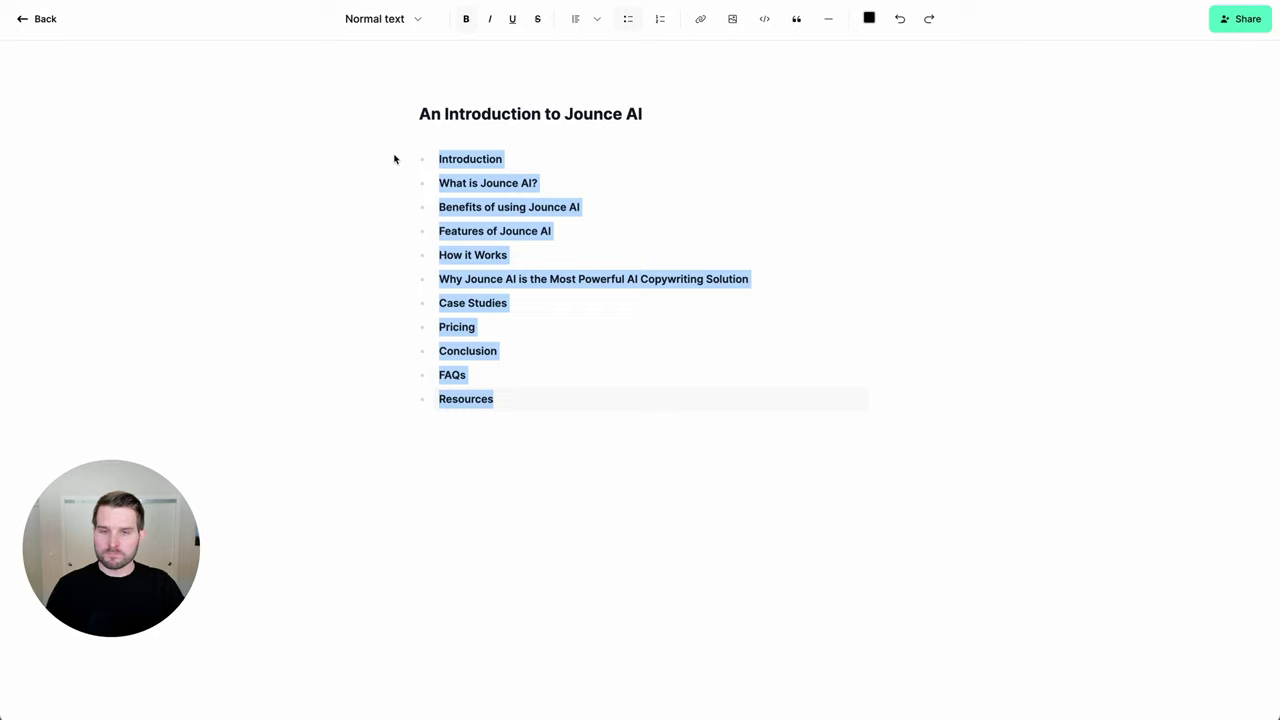
pyautogui.click(482, 114)
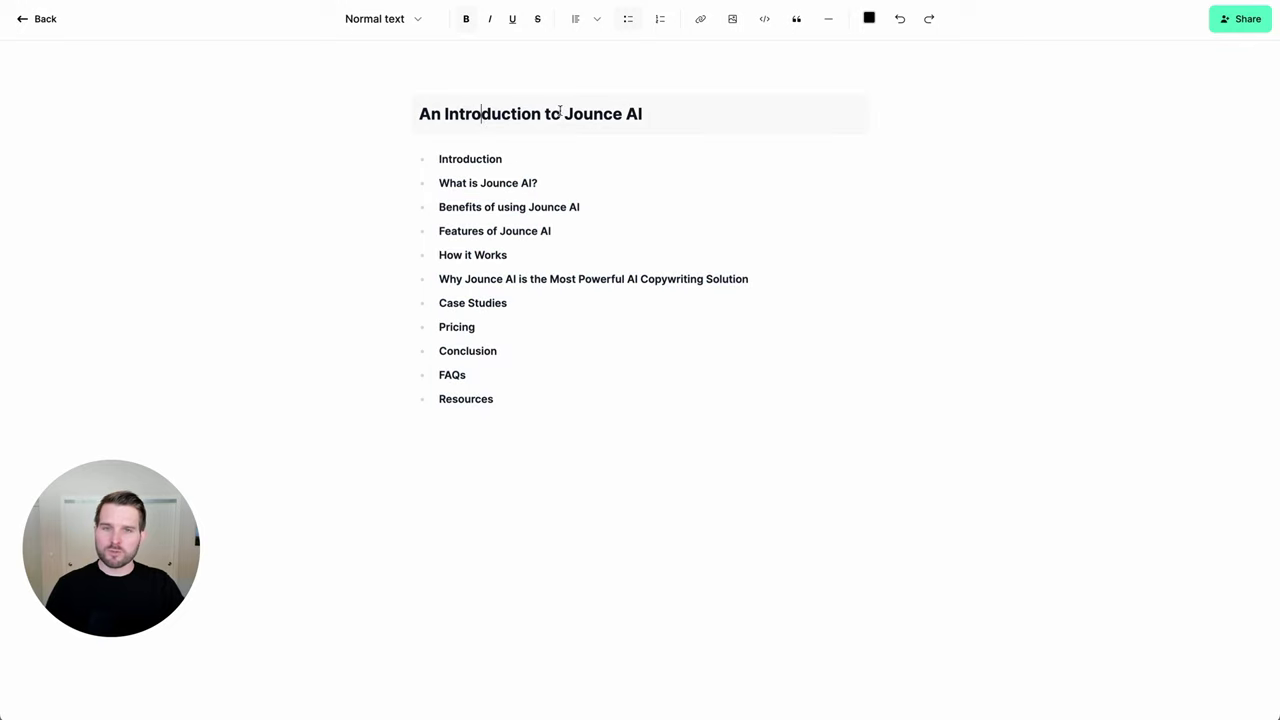
pyautogui.tripleClick(596, 403)
pyautogui.hotkey('ctrl', 'c')
pyautogui.doubleClick(596, 403)
pyautogui.click(596, 403)
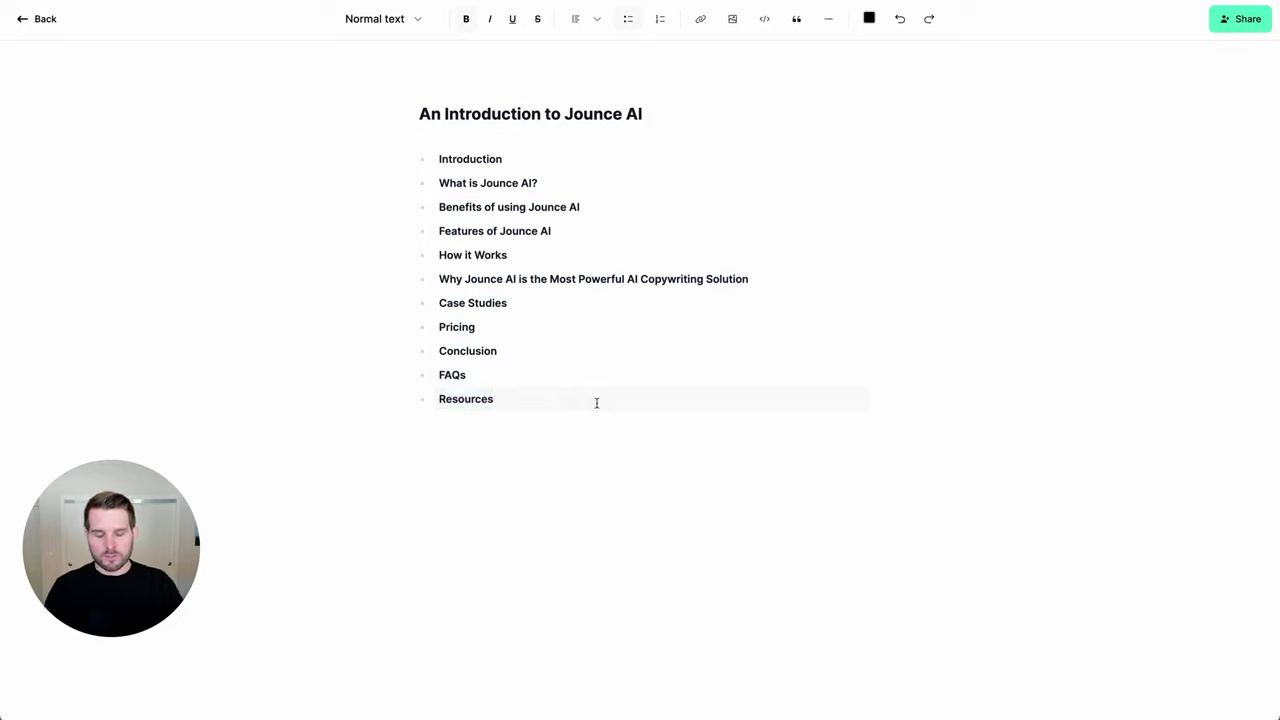
pyautogui.press('Return')
pyautogui.press('Return')
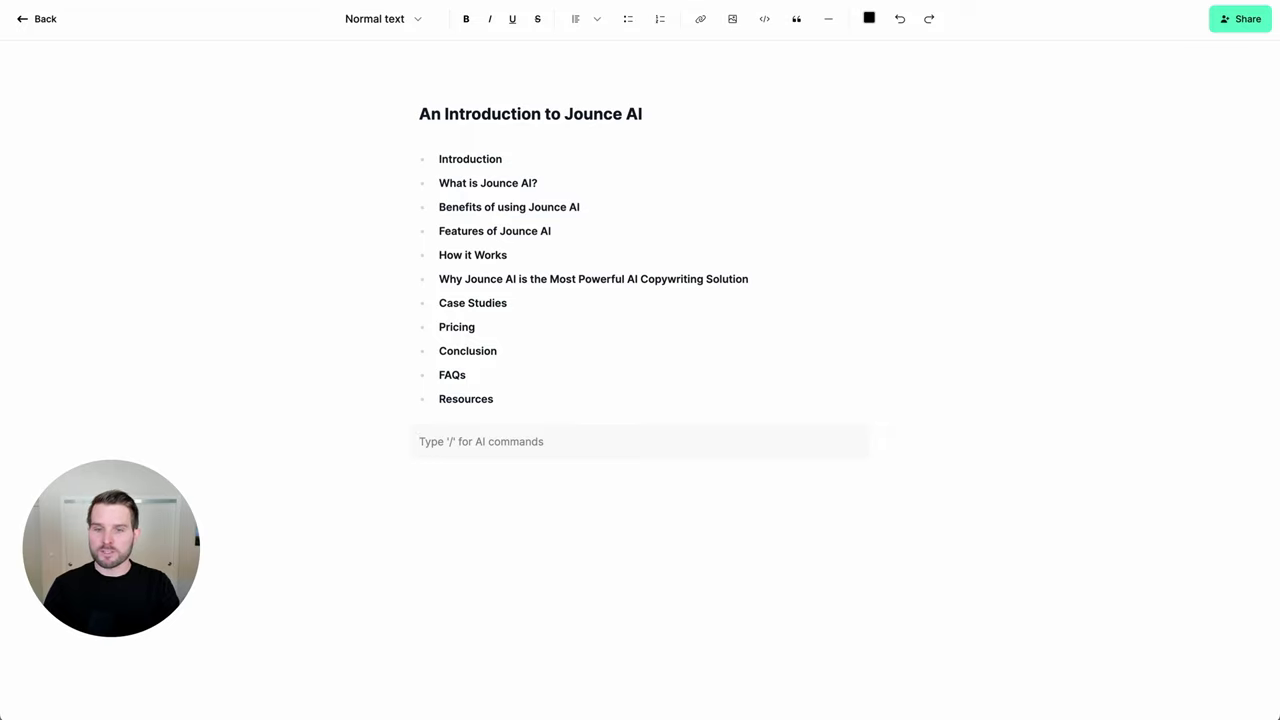
# Start a Commands AI prompt: 'Write me a blog post with this outline' plus the pasted outline in quotes.
pyautogui.write('/')
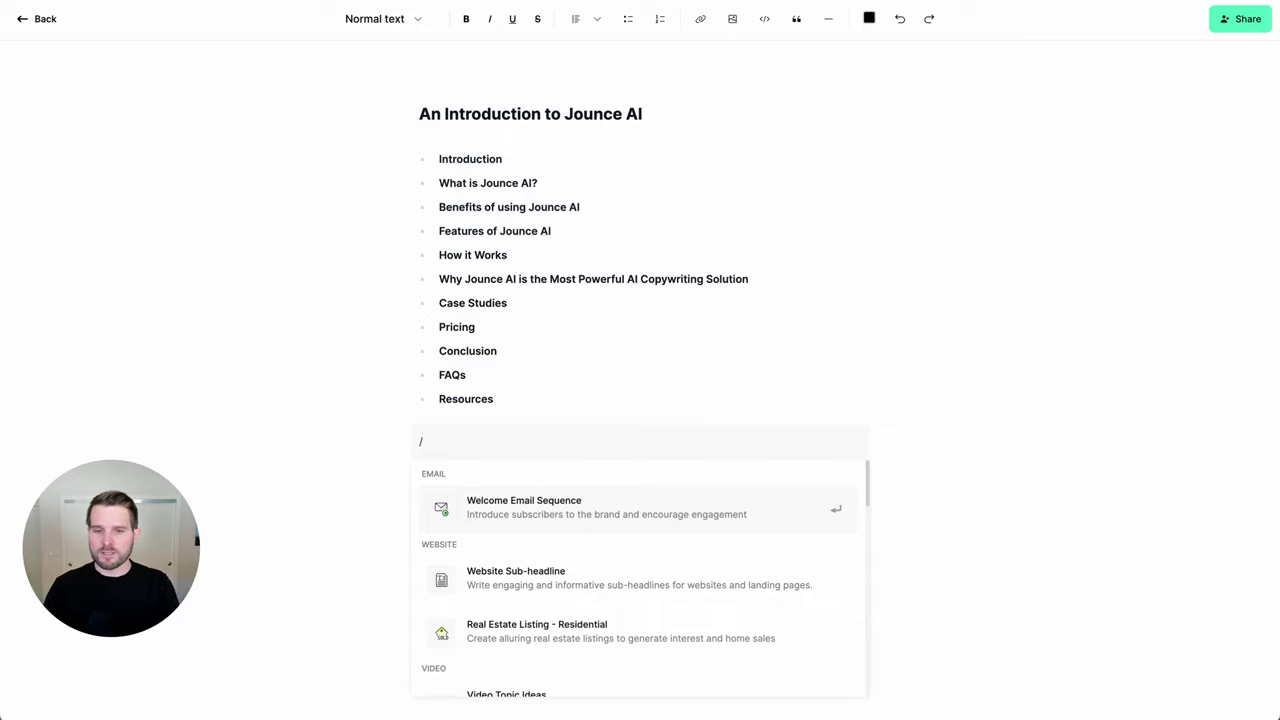
pyautogui.write('comm')
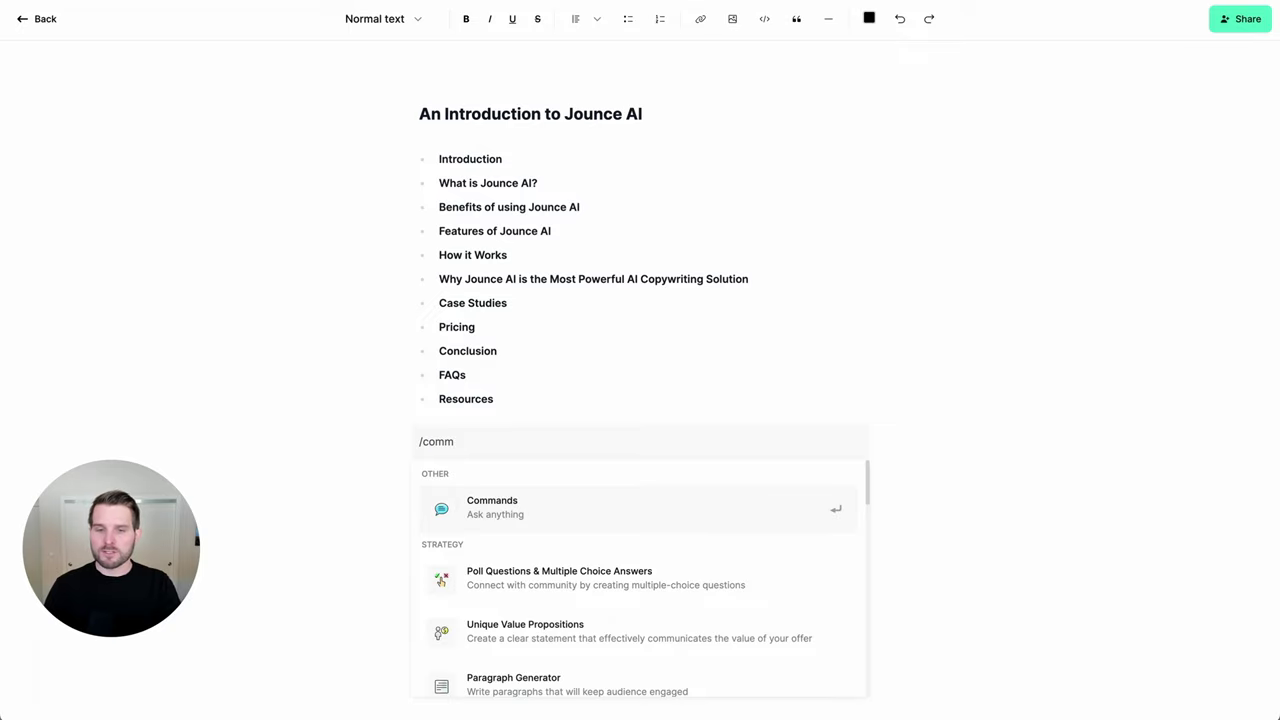
pyautogui.press('Down')
pyautogui.press('Up')
pyautogui.press('Return')
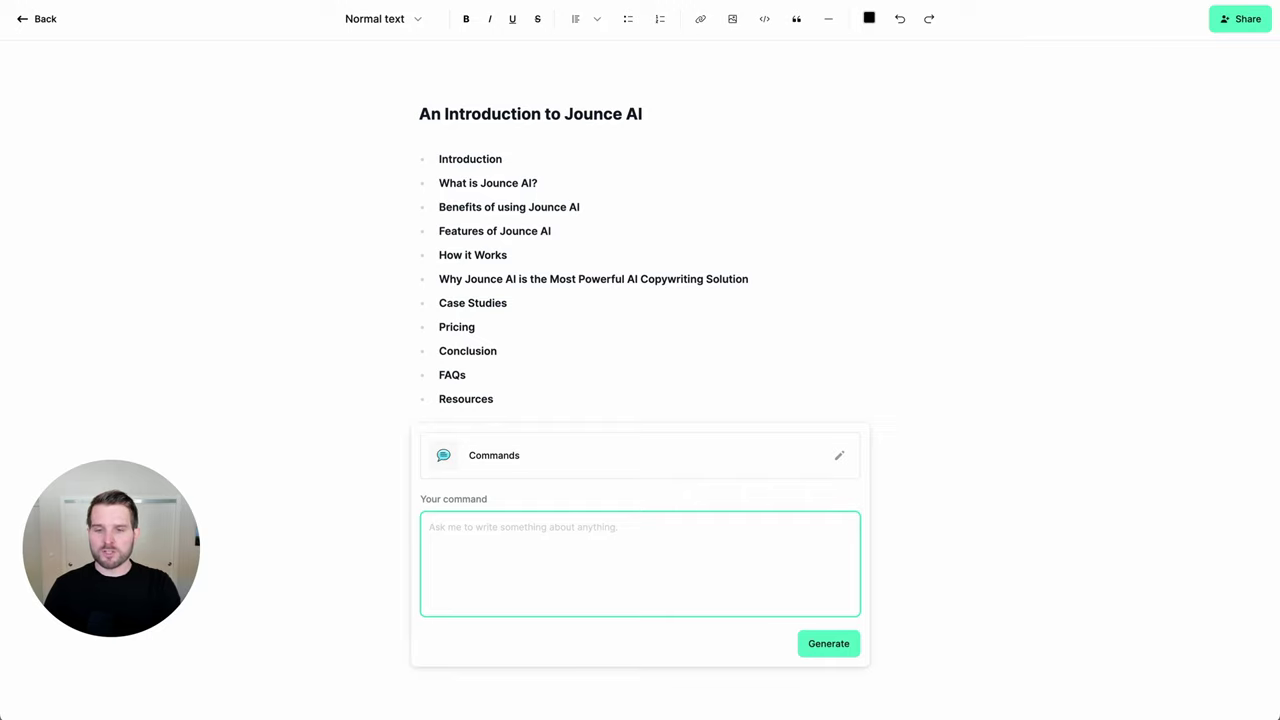
pyautogui.write('Write me a blog post with this outline')
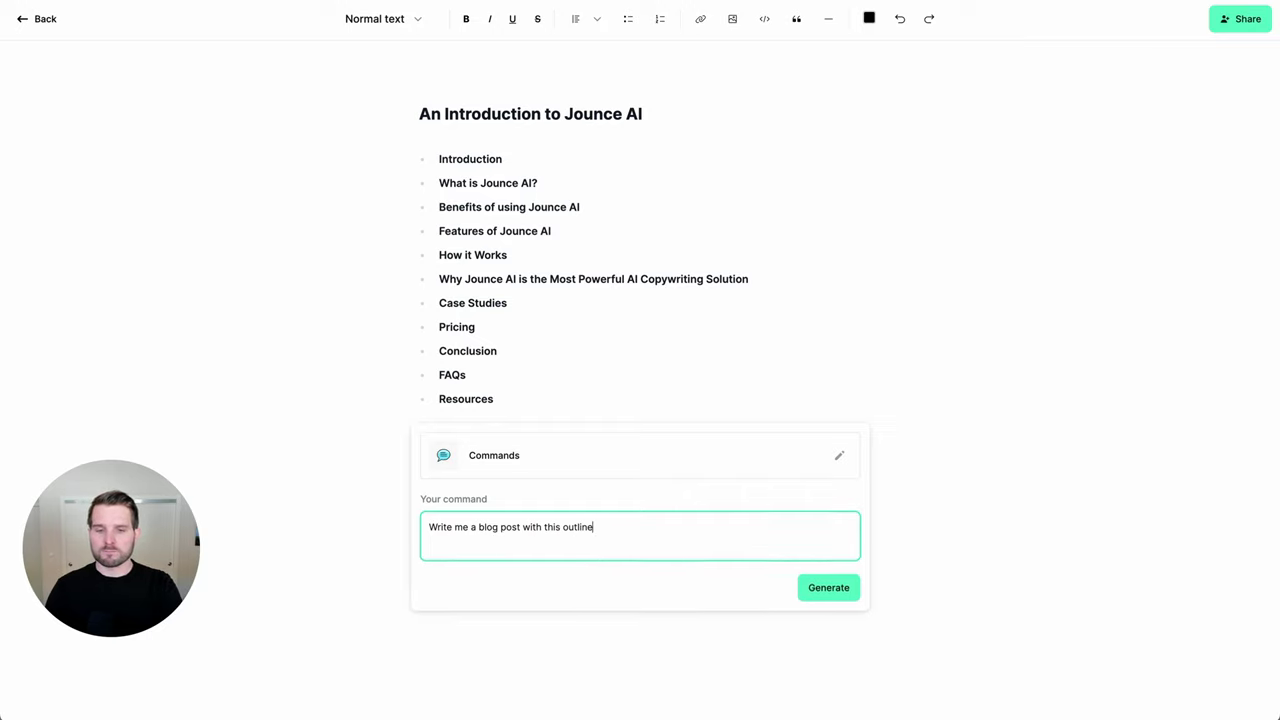
pyautogui.write(' "')
pyautogui.hotkey('ctrl', 'v')
pyautogui.write('"')
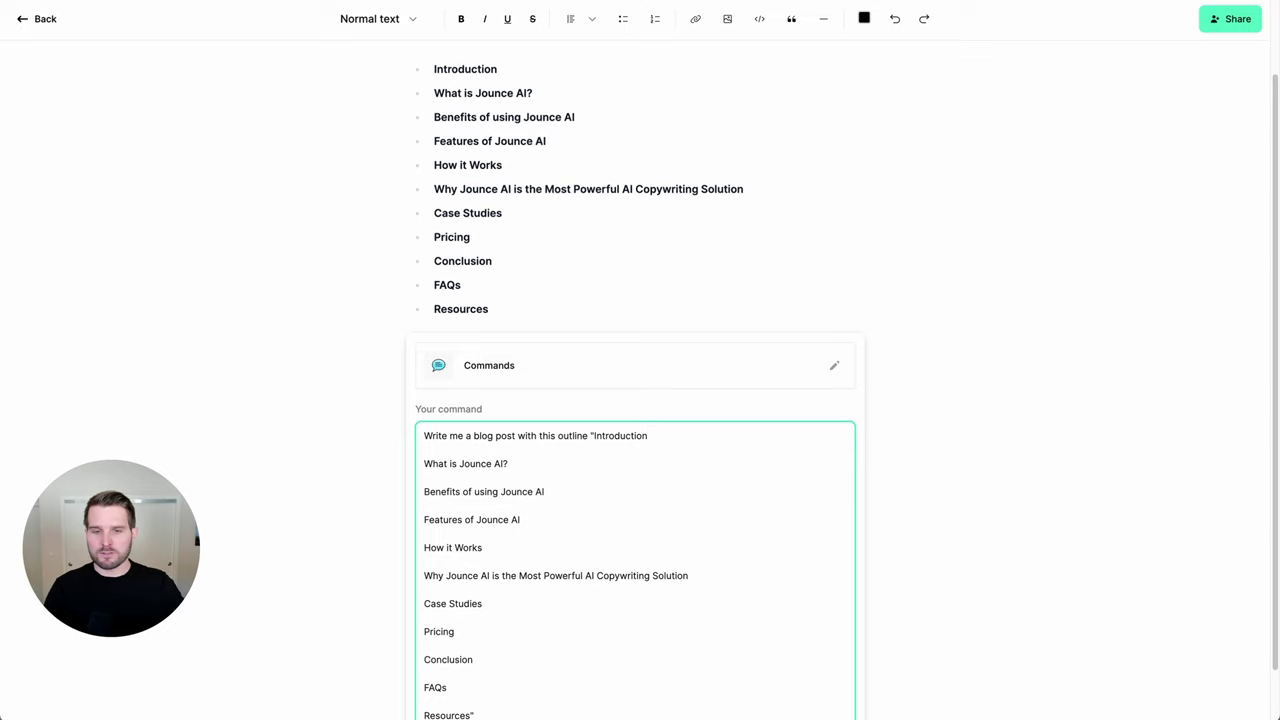
pyautogui.scroll(-1, 594, 403)
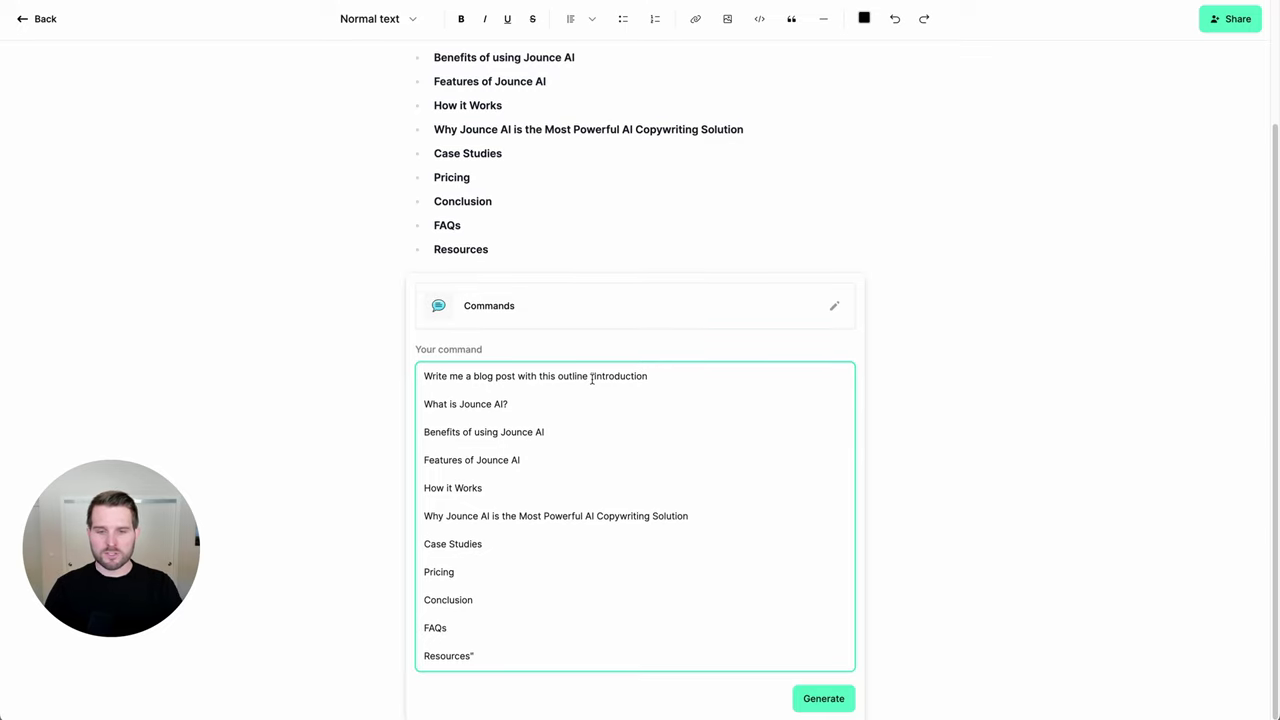
pyautogui.press('Return')
pyautogui.hotkey('ctrl', 'Return')
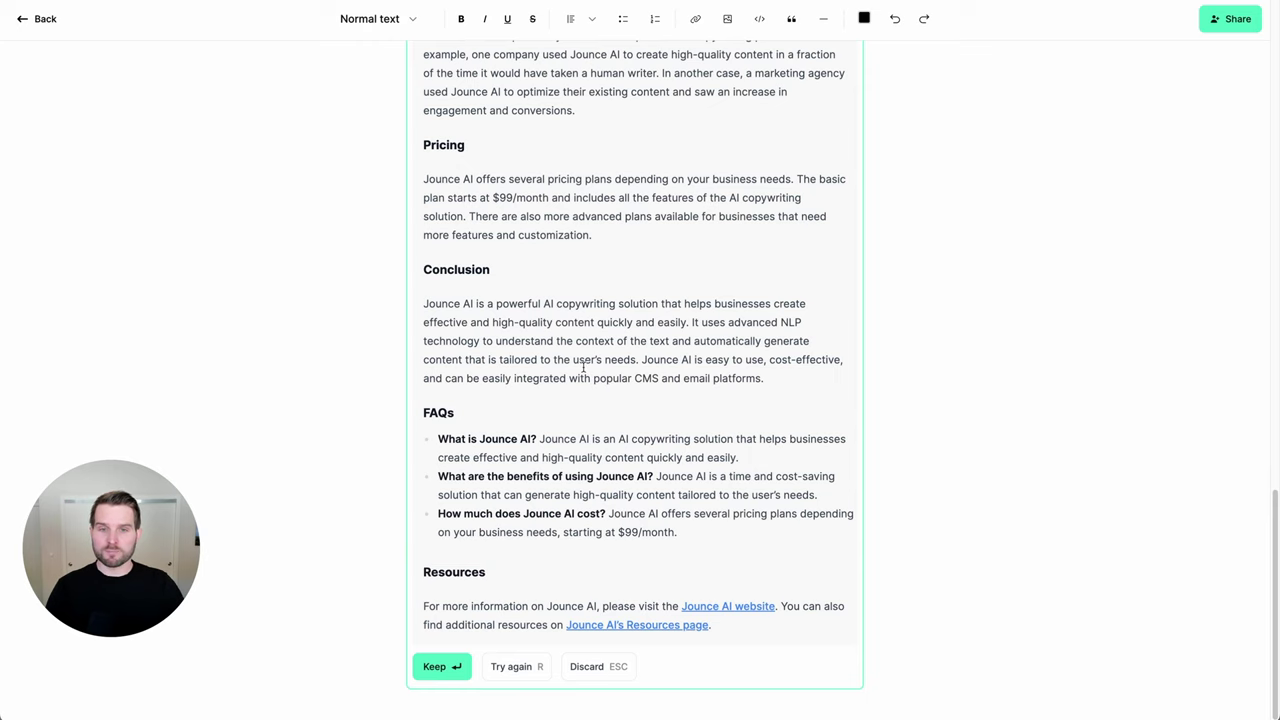
pyautogui.scroll(6, 585, 372)
pyautogui.scroll(7, 583, 369)
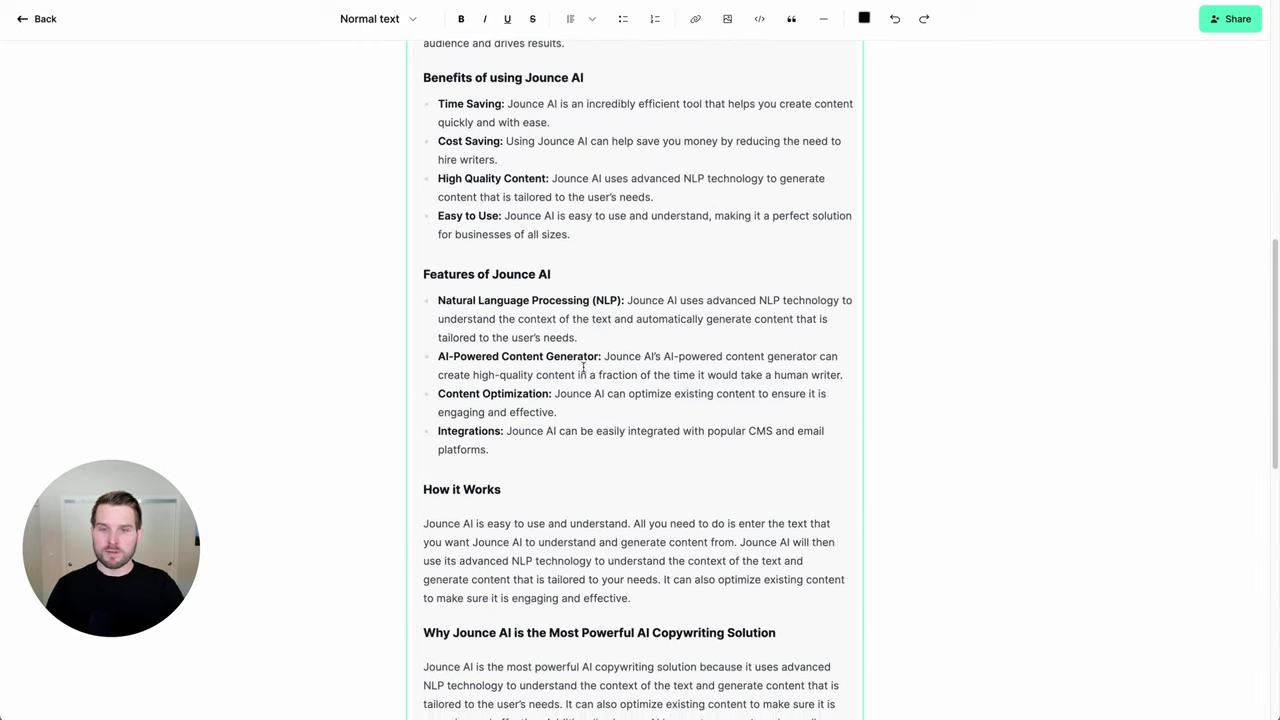
pyautogui.scroll(-8, 583, 367)
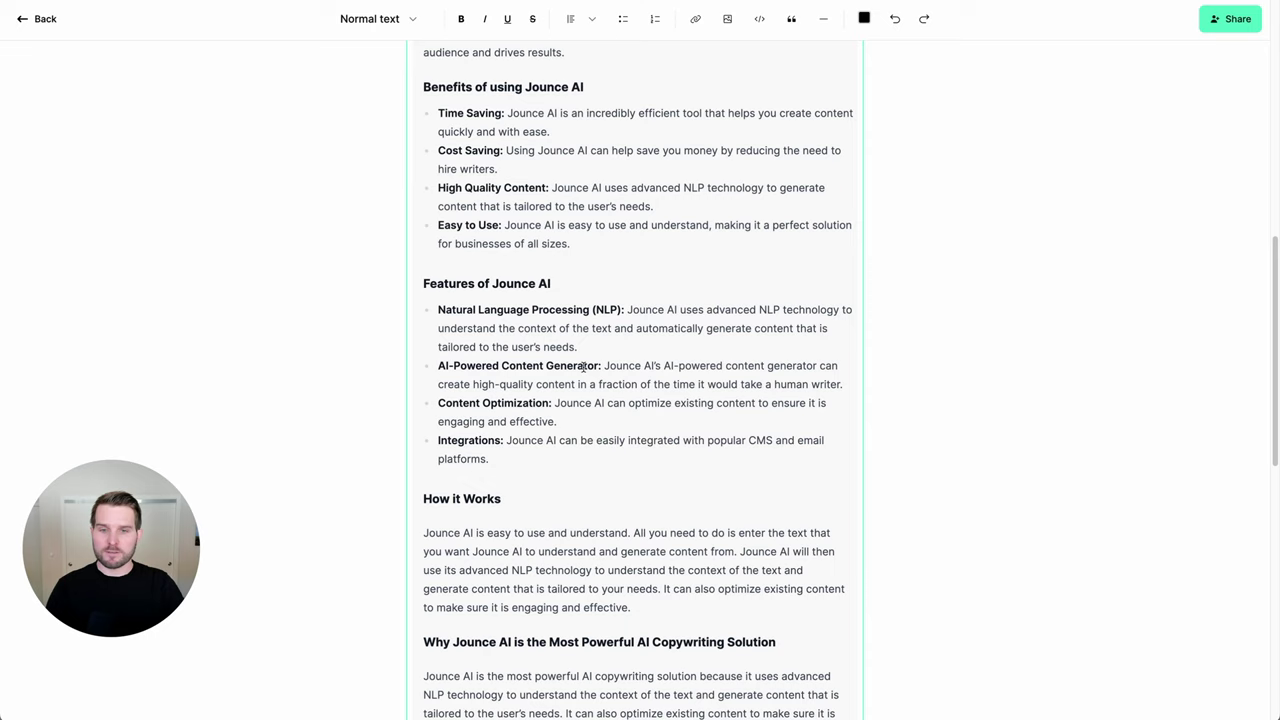
pyautogui.scroll(-5, 585, 367)
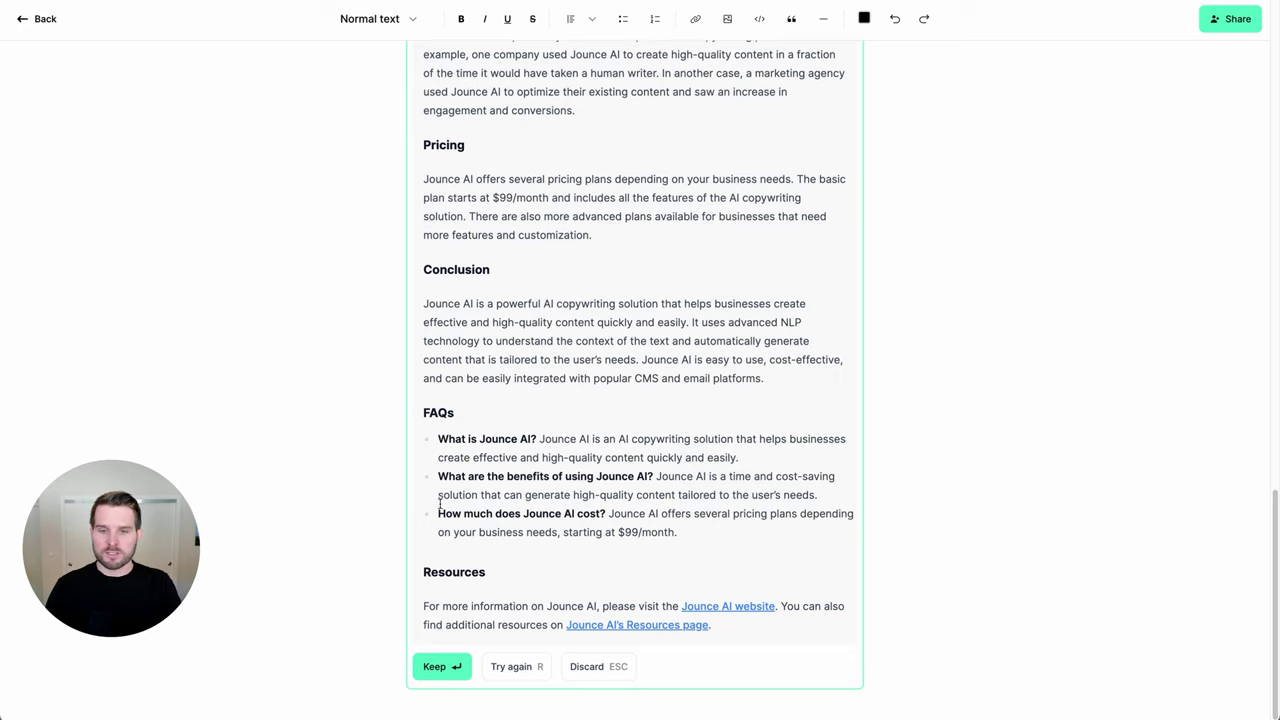
pyautogui.press('Return')
pyautogui.scroll(10, 702, 577)
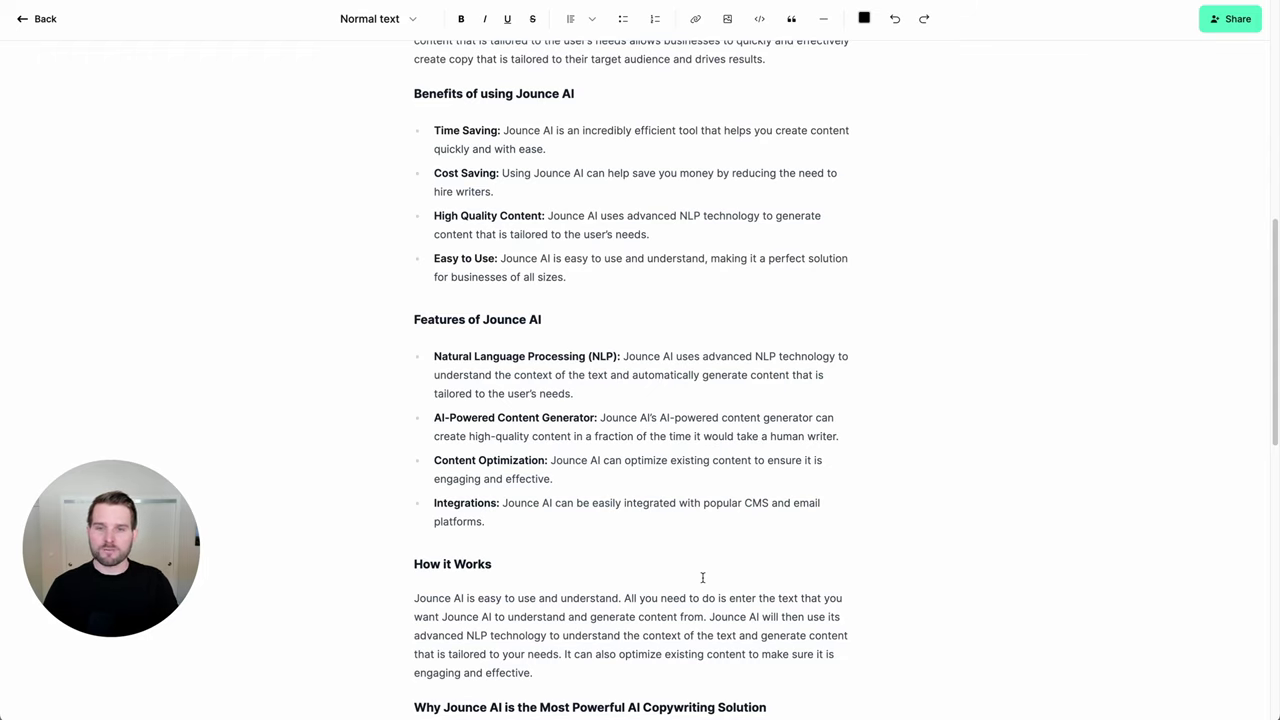
pyautogui.scroll(5, 668, 400)
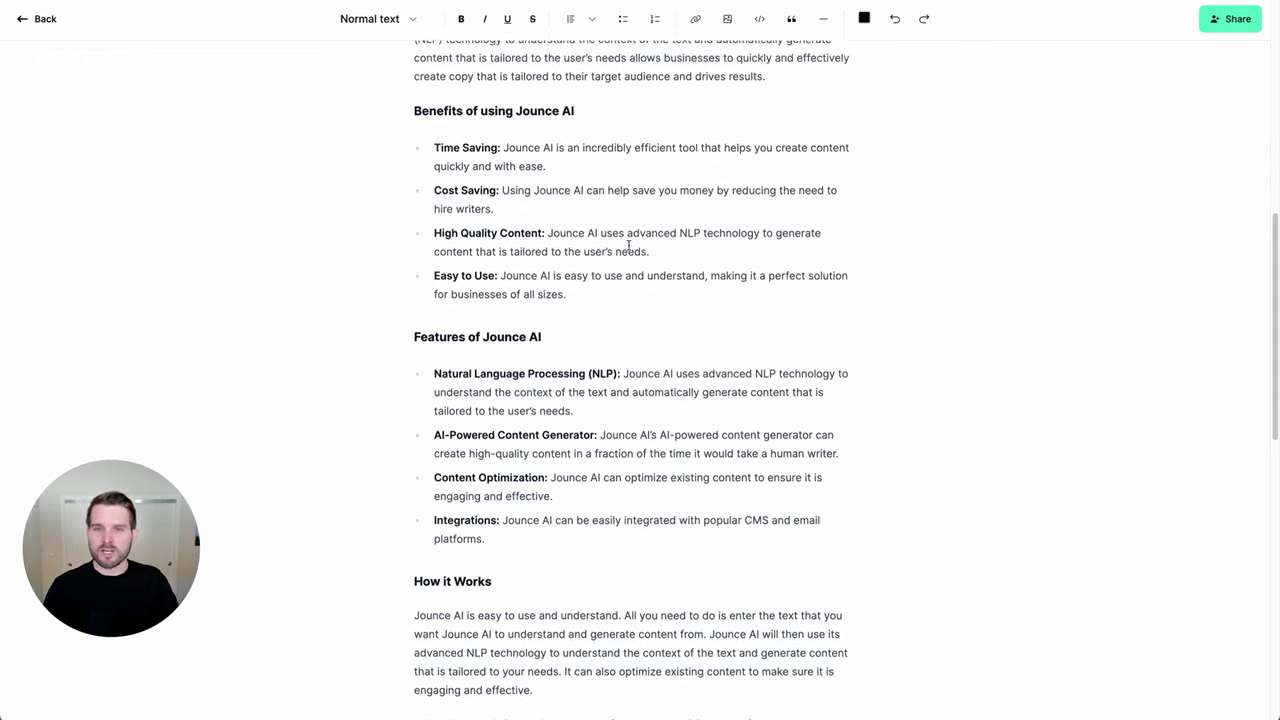
pyautogui.scroll(3, 630, 260)
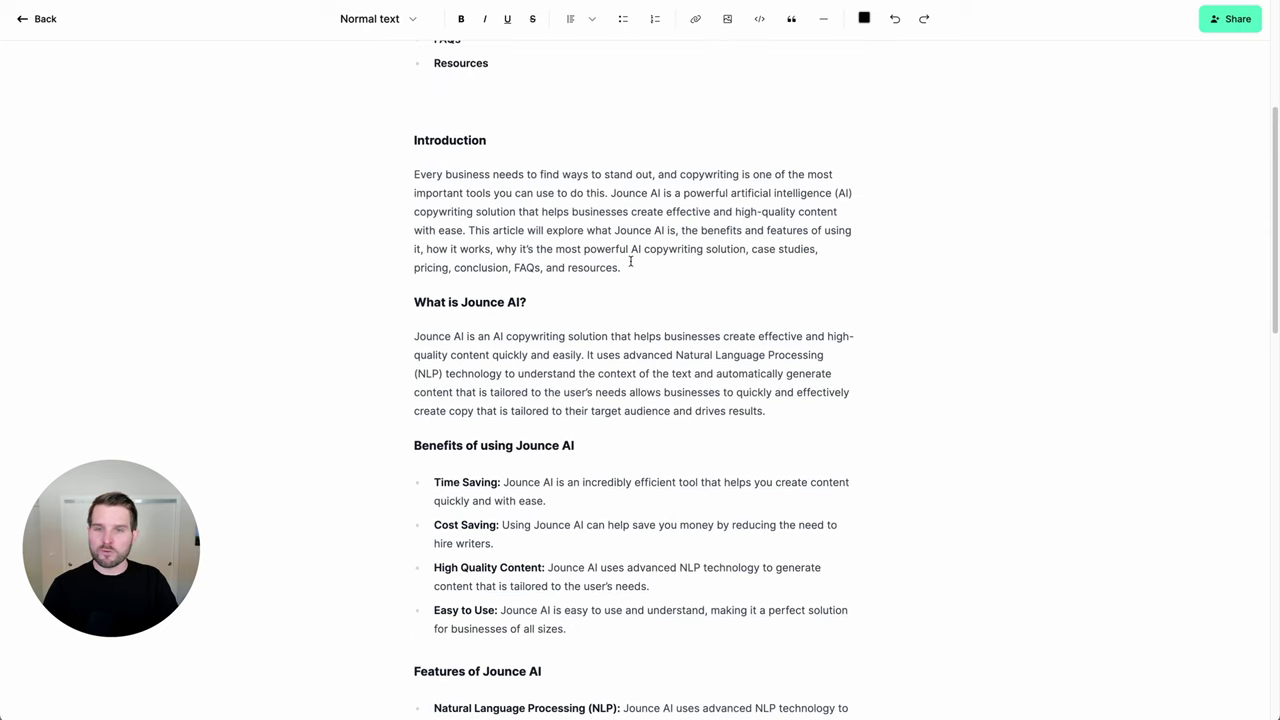
pyautogui.scroll(-1, 630, 262)
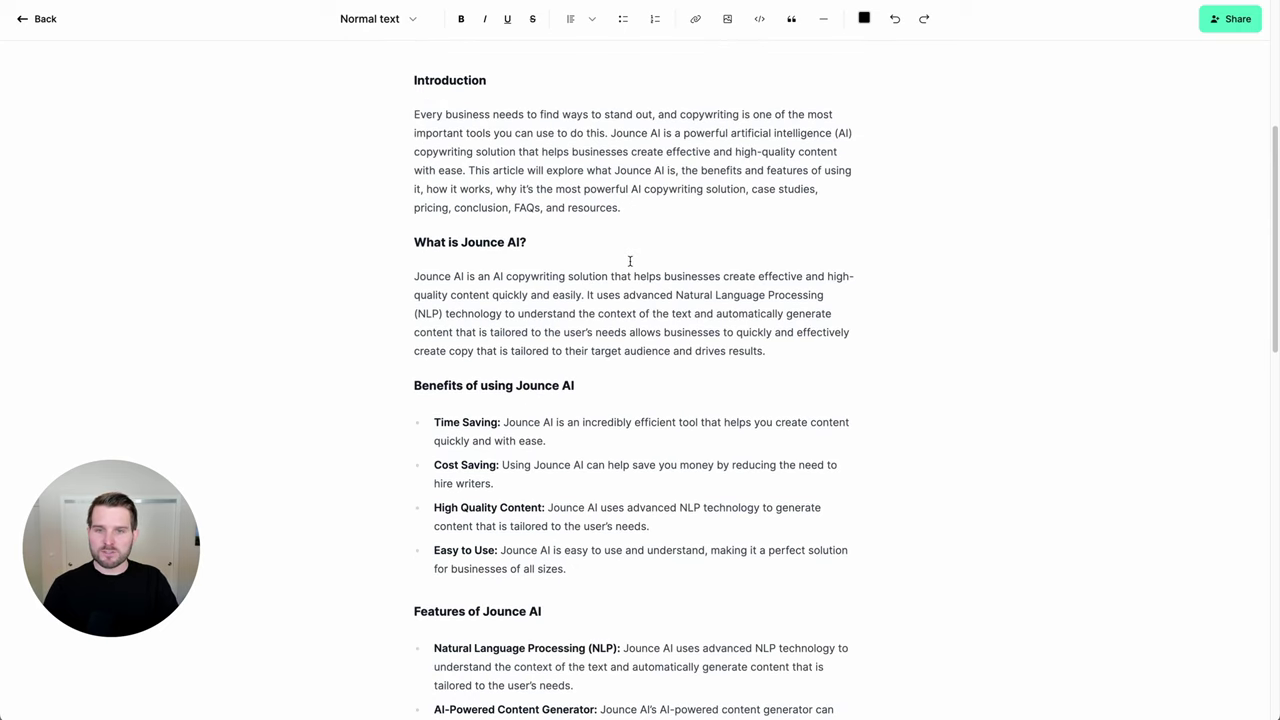
pyautogui.scroll(-1, 630, 262)
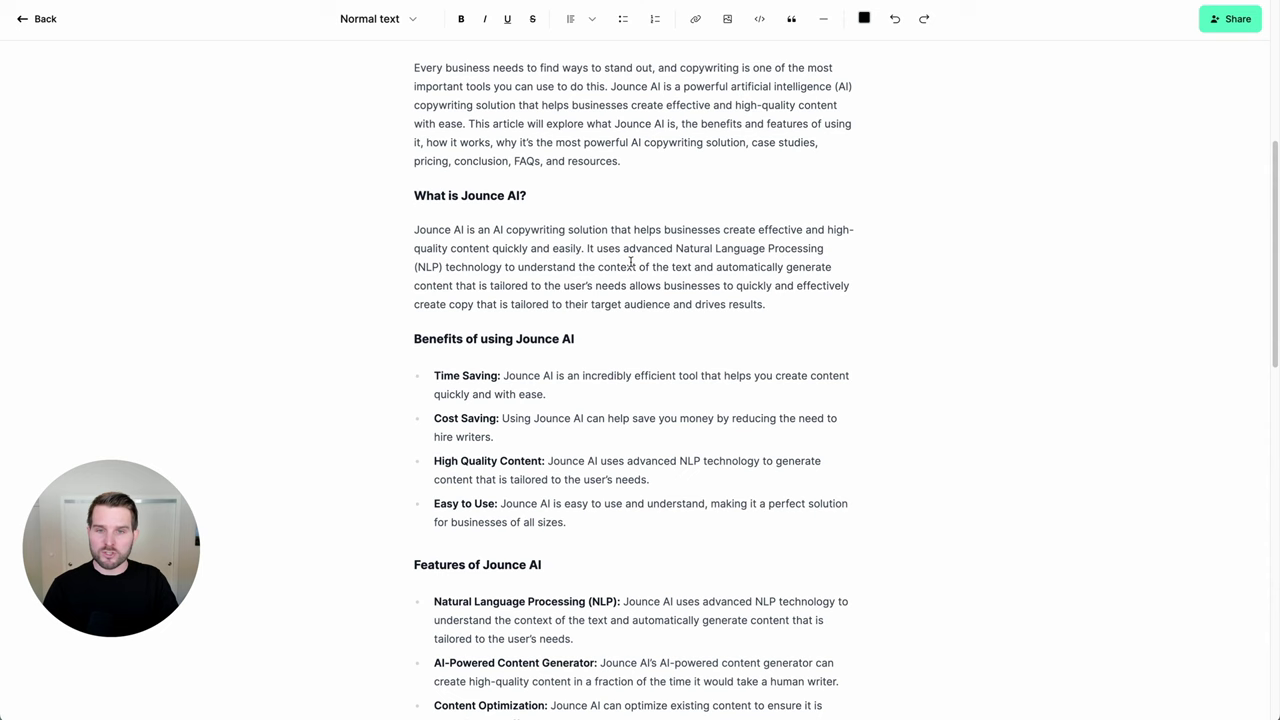
pyautogui.scroll(1, 630, 262)
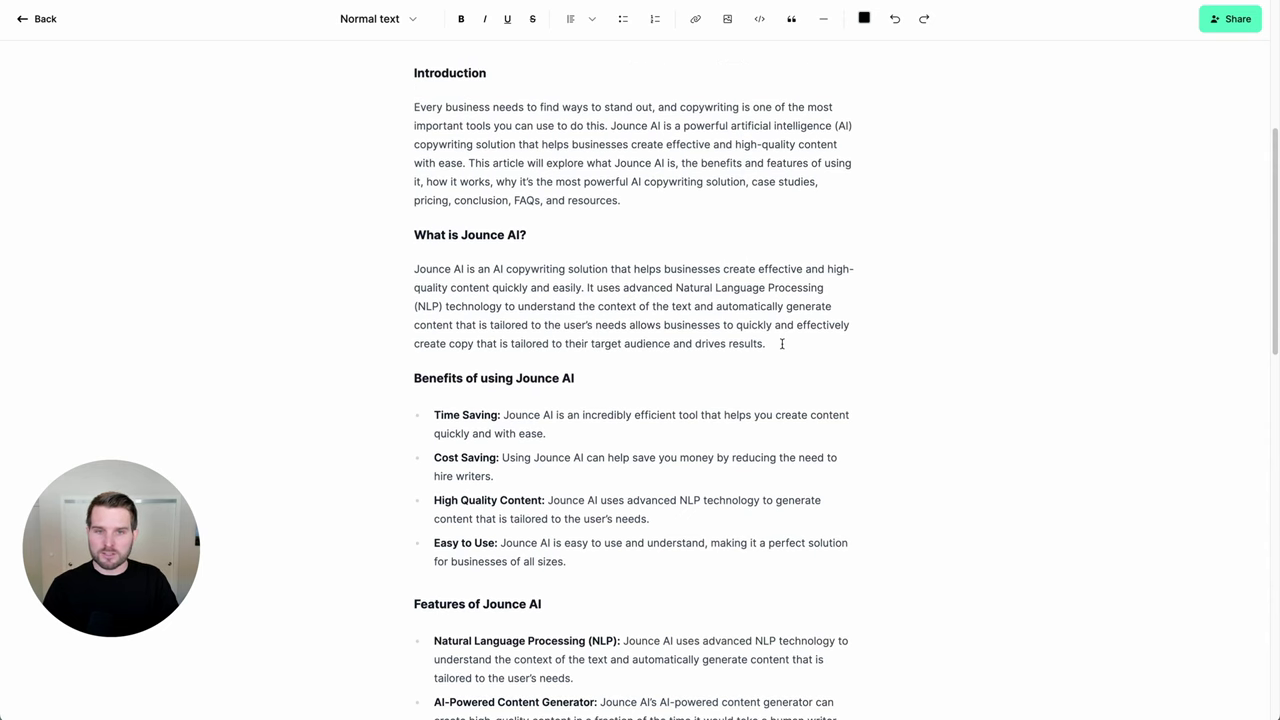
# Copy the 'What is Jounce AI?' paragraph into a new Sentence Expander command.
pyautogui.moveTo(782, 343); pyautogui.dragTo(400, 271)
pyautogui.hotkey('ctrl', 'c')
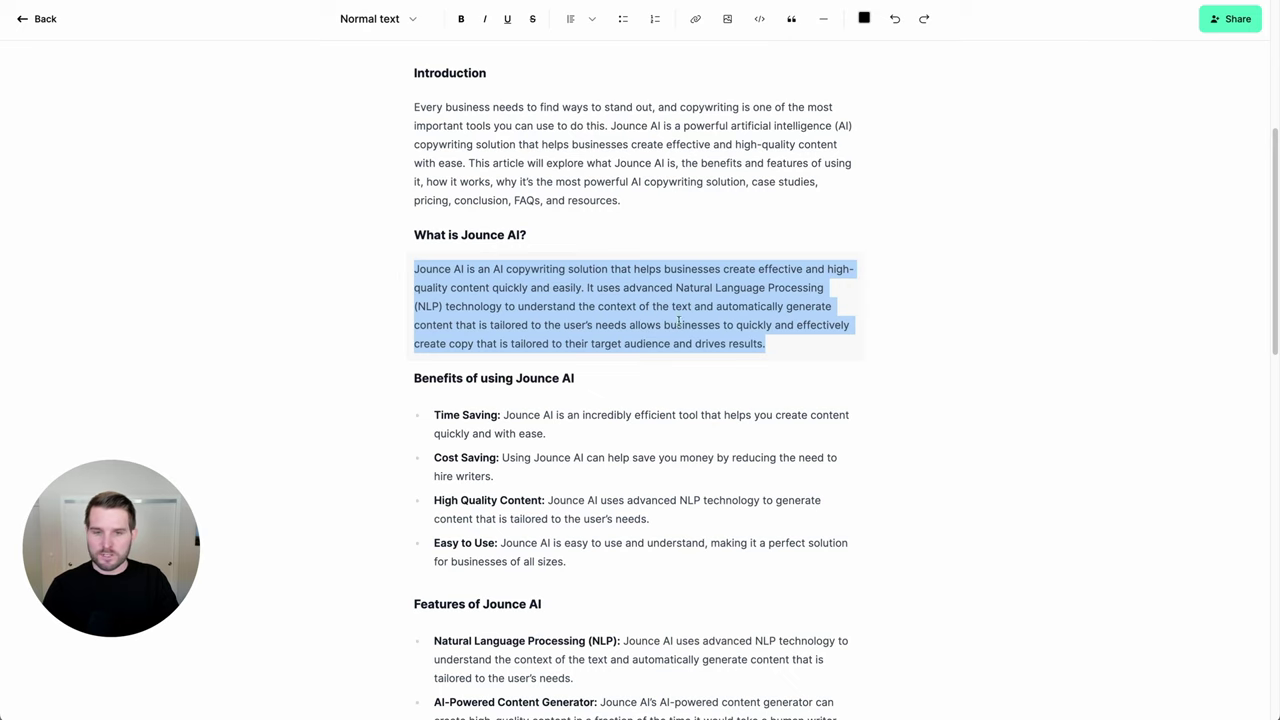
pyautogui.click(818, 350)
pyautogui.press('Return')
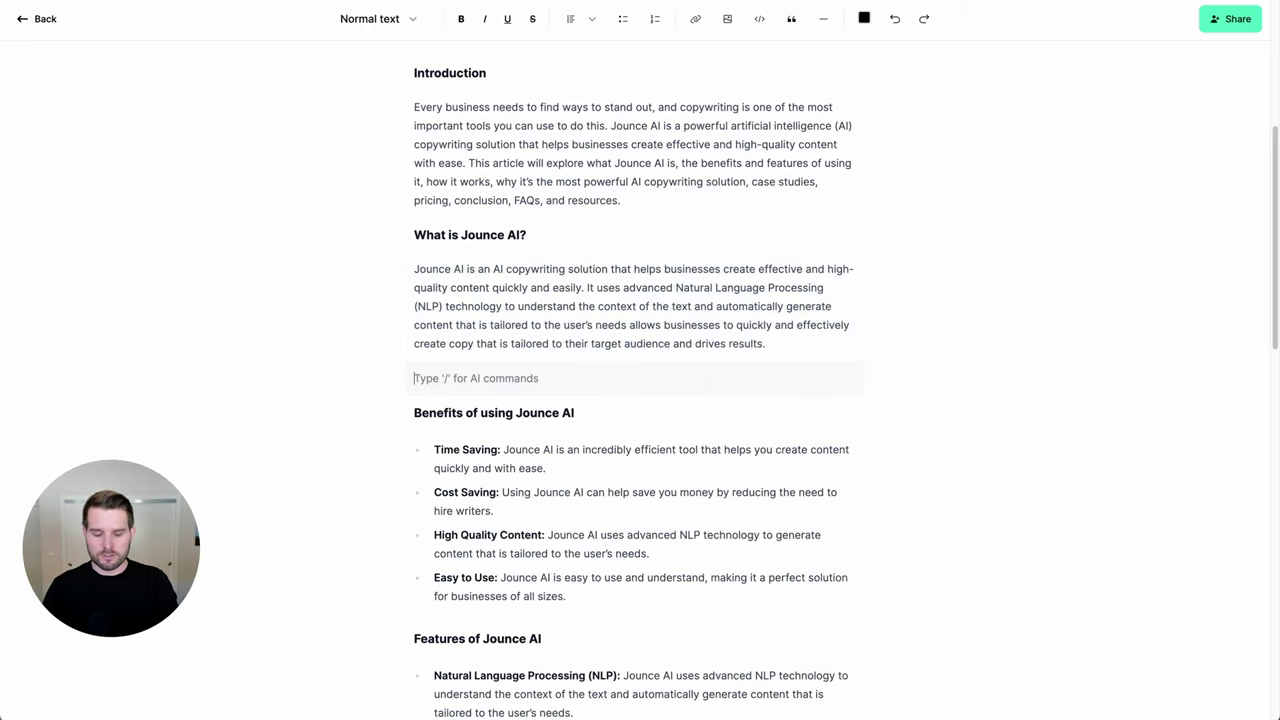
pyautogui.write('/sen')
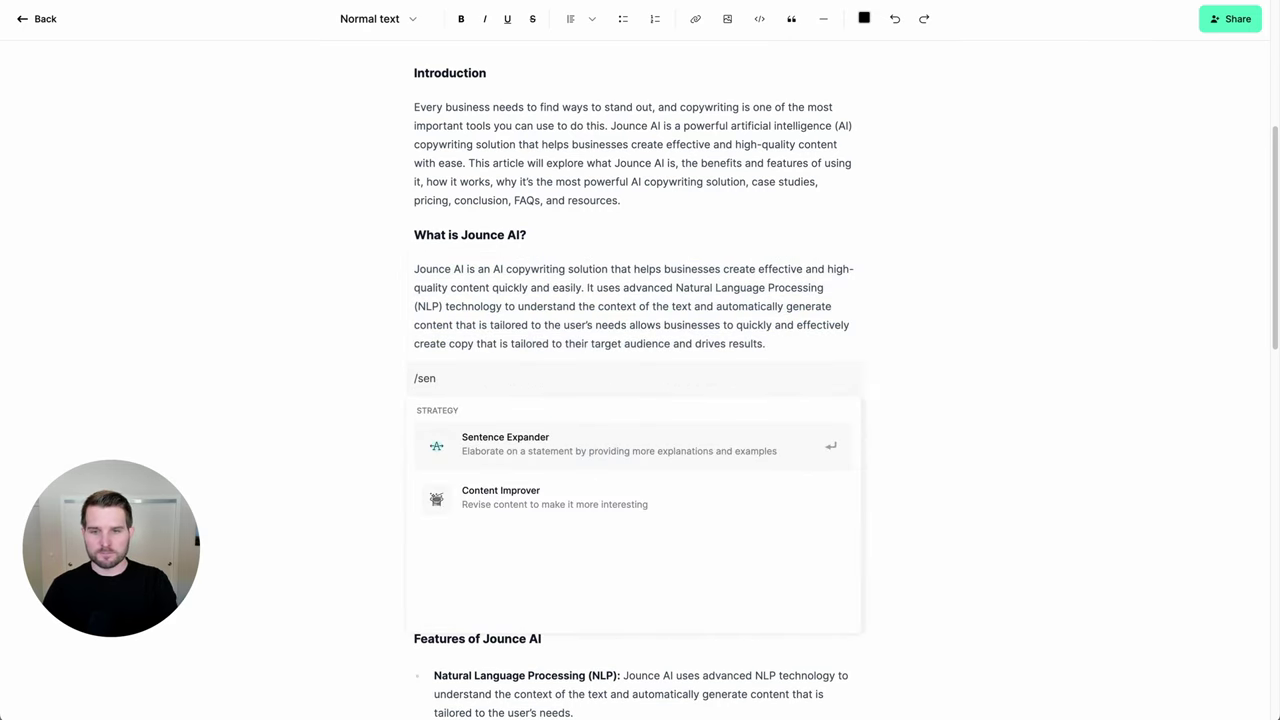
pyautogui.press('Return')
pyautogui.hotkey('ctrl', 'v')
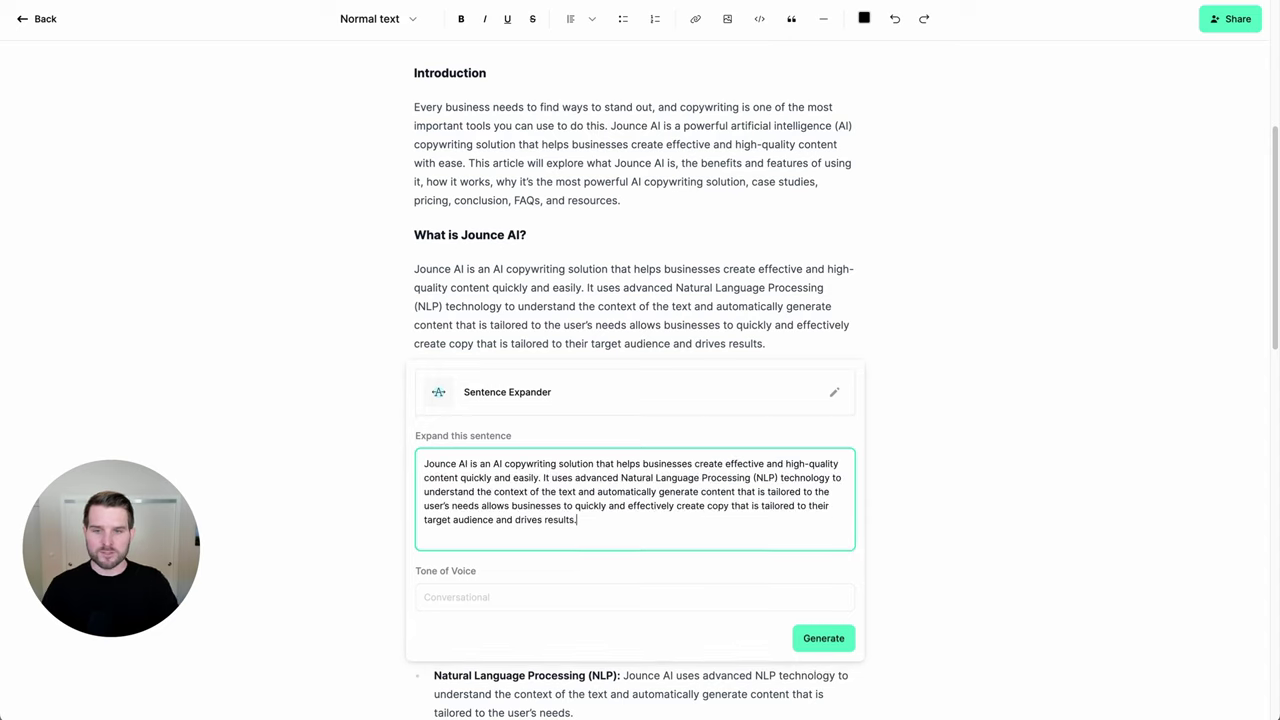
# Expand it in a 'conversational' tone and keep the generated three paragraphs.
pyautogui.click(634, 595)
pyautogui.write('c')
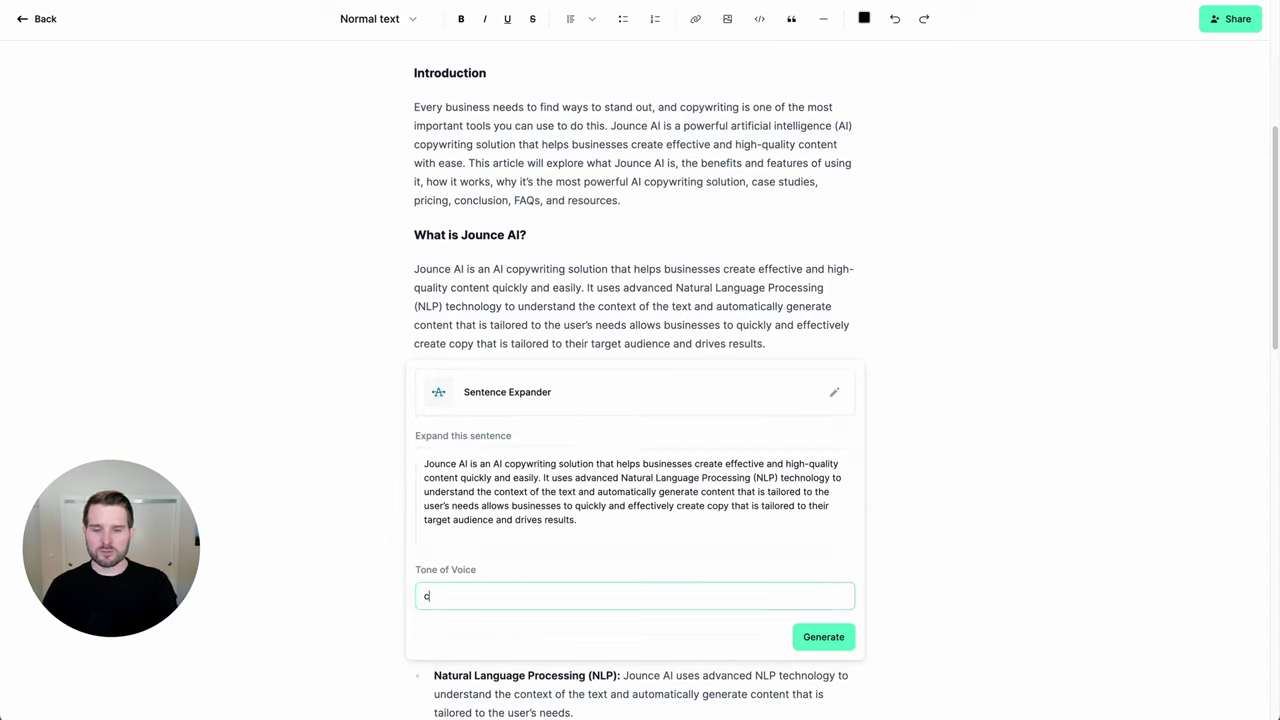
pyautogui.write('onversational')
pyautogui.press('Tab')
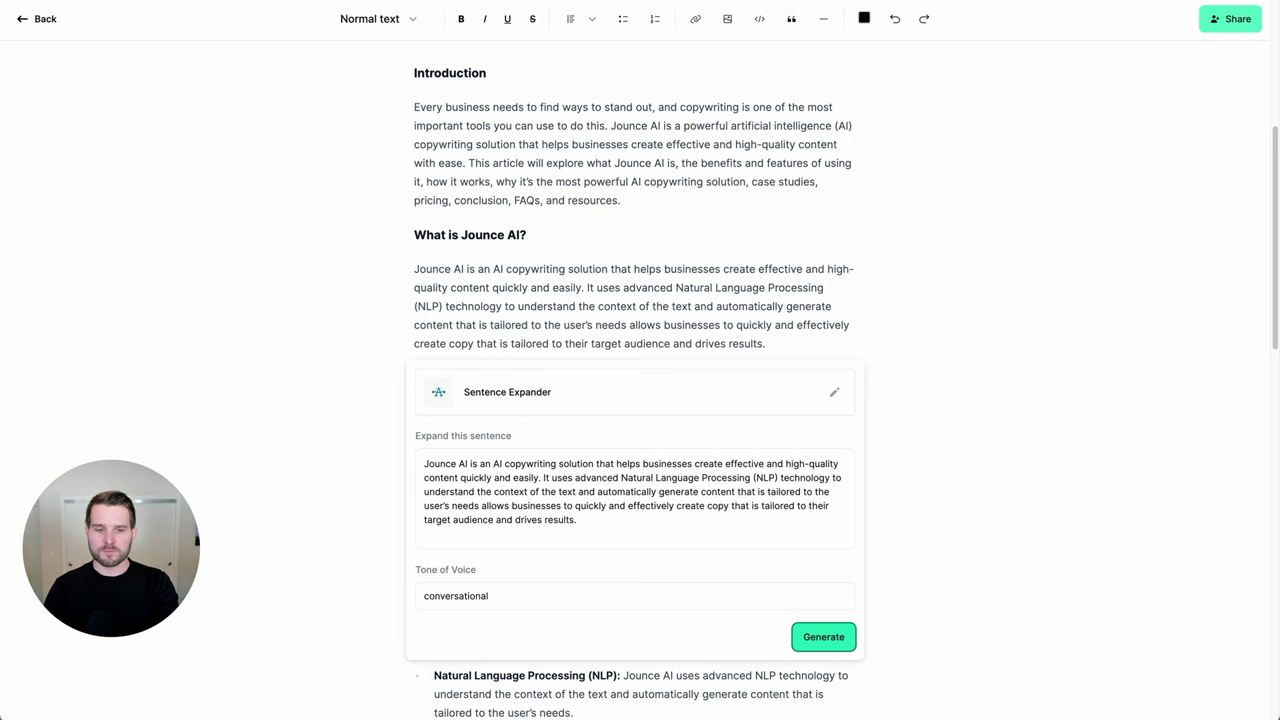
pyautogui.press('Return')
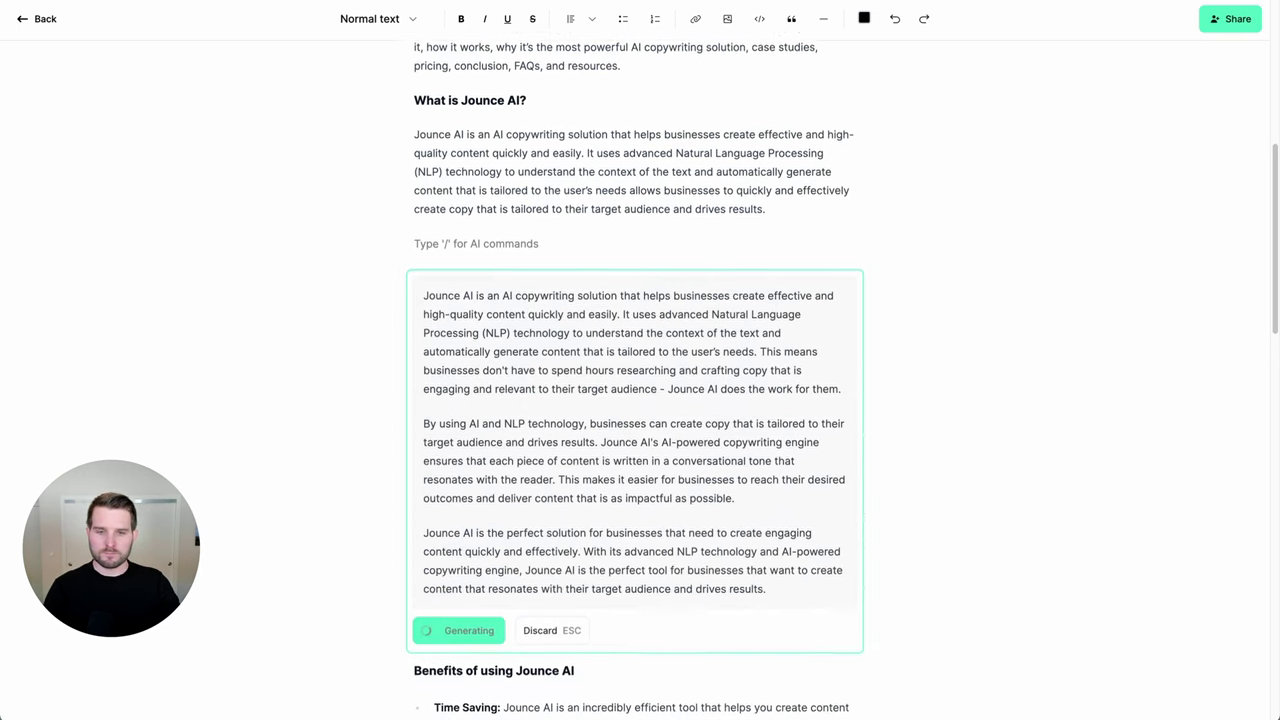
pyautogui.press('Return')
# Delete the original 'What is Jounce AI?' paragraph.
pyautogui.scroll(3, 666, 143)
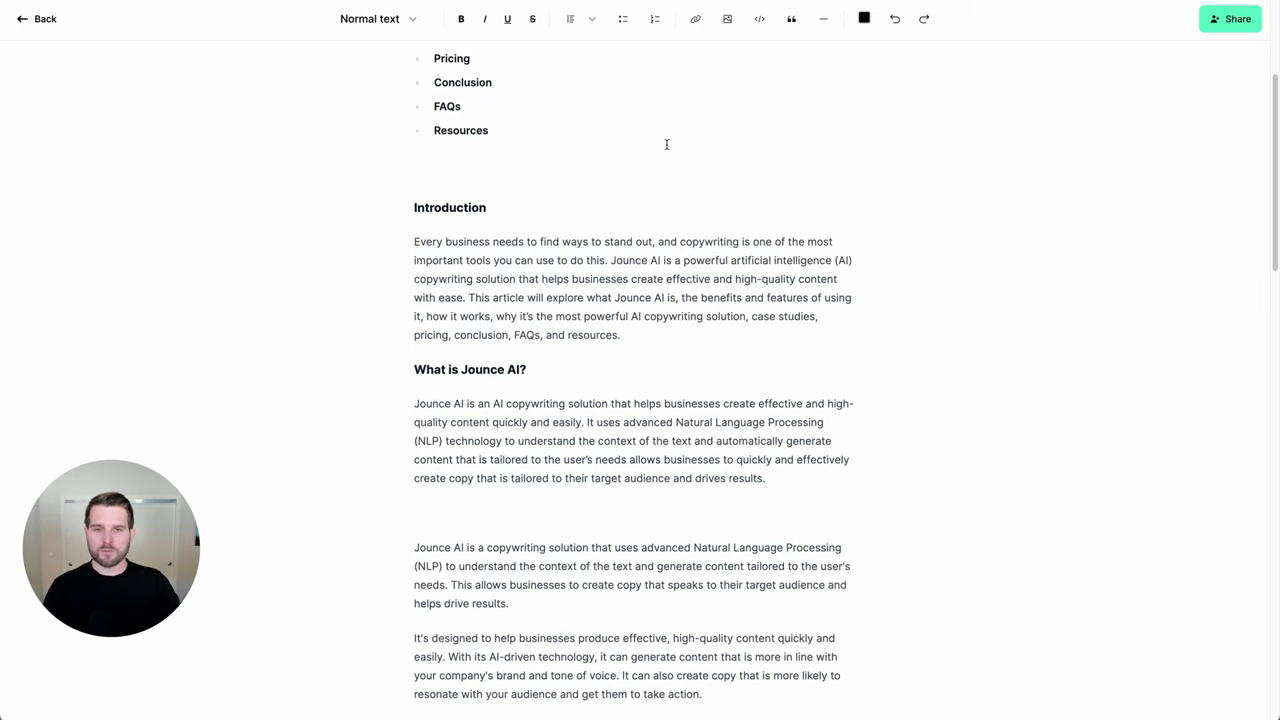
pyautogui.scroll(-2, 471, 374)
pyautogui.scroll(1, 450, 235)
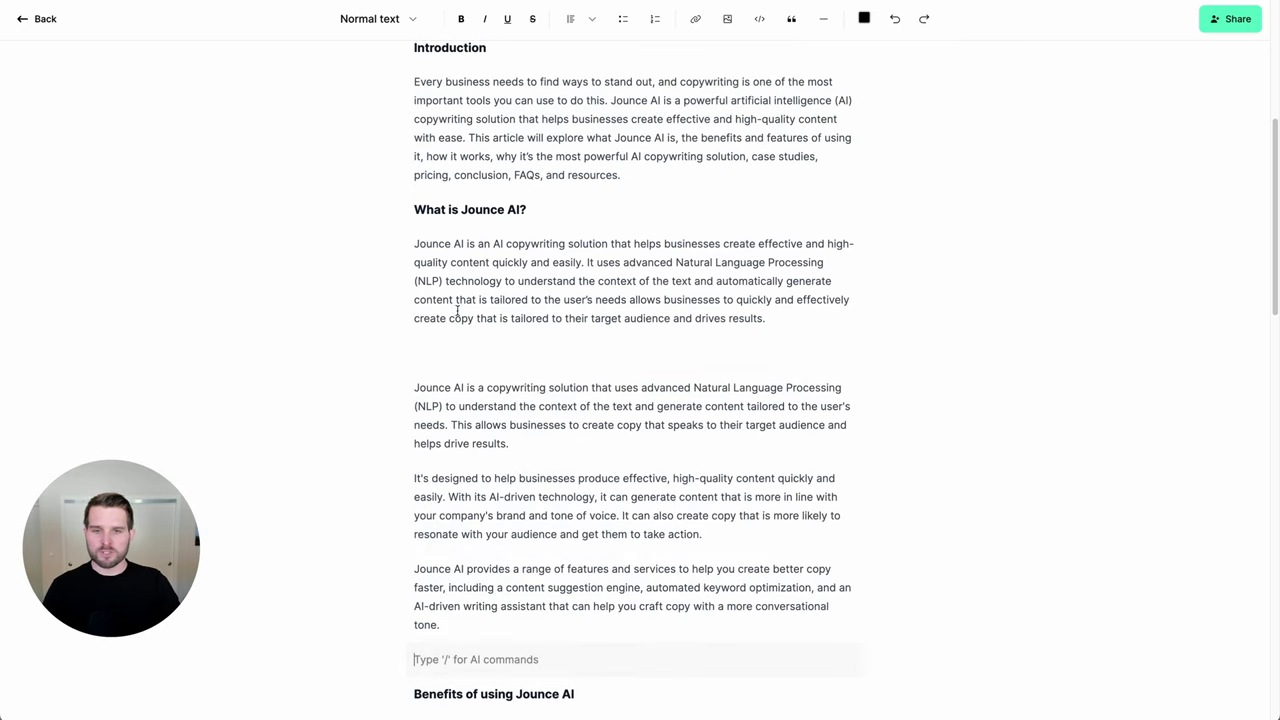
pyautogui.moveTo(414, 374); pyautogui.dragTo(400, 246)
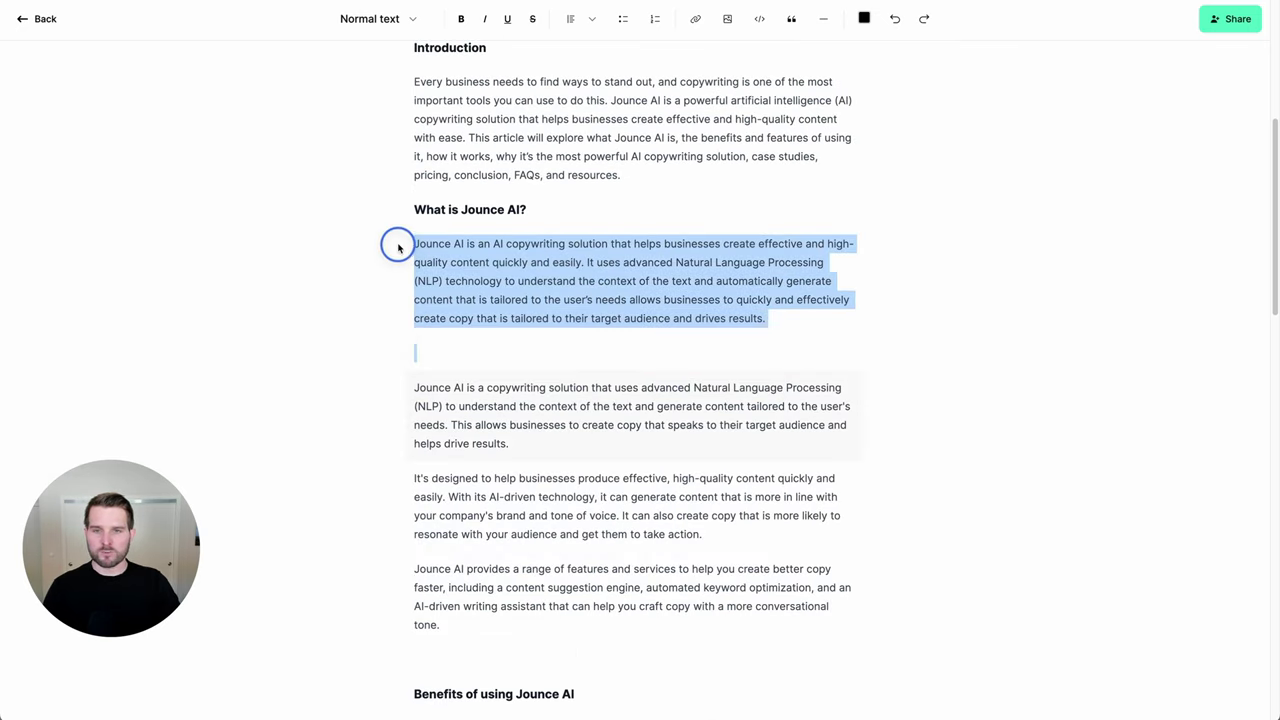
pyautogui.press('BackSpace')
pyautogui.click(347, 386)
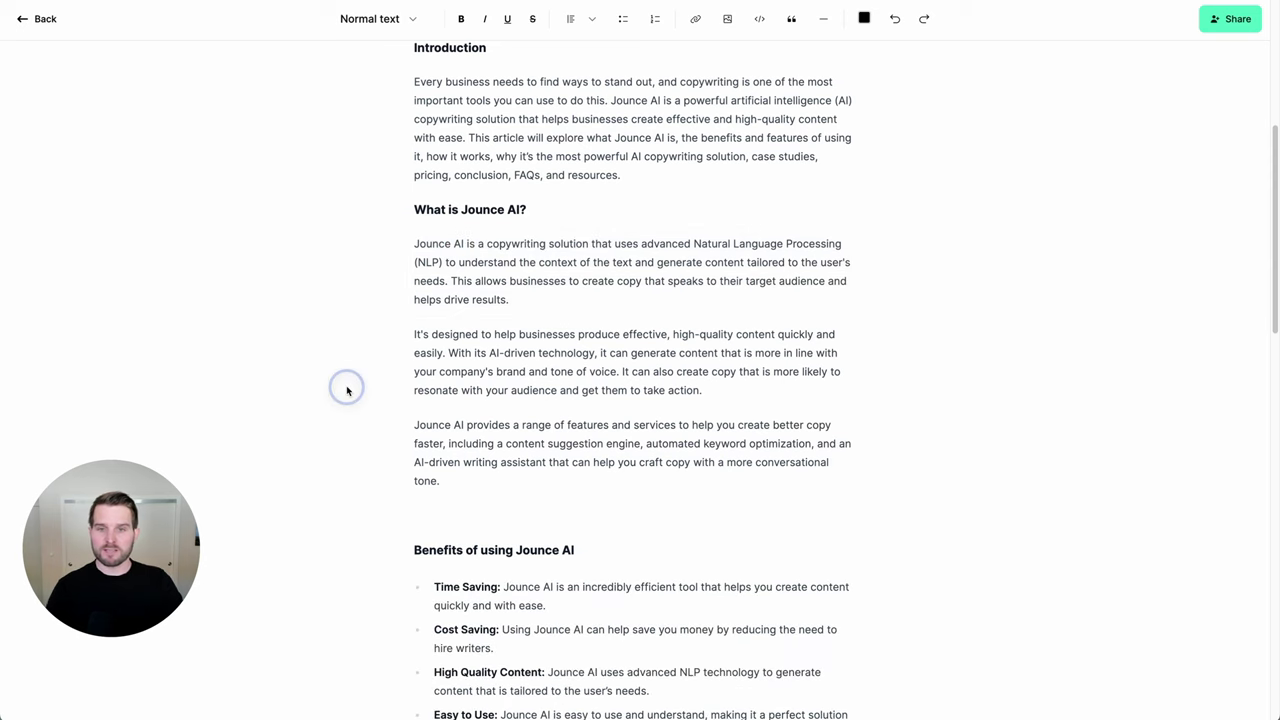
pyautogui.scroll(3, 351, 318)
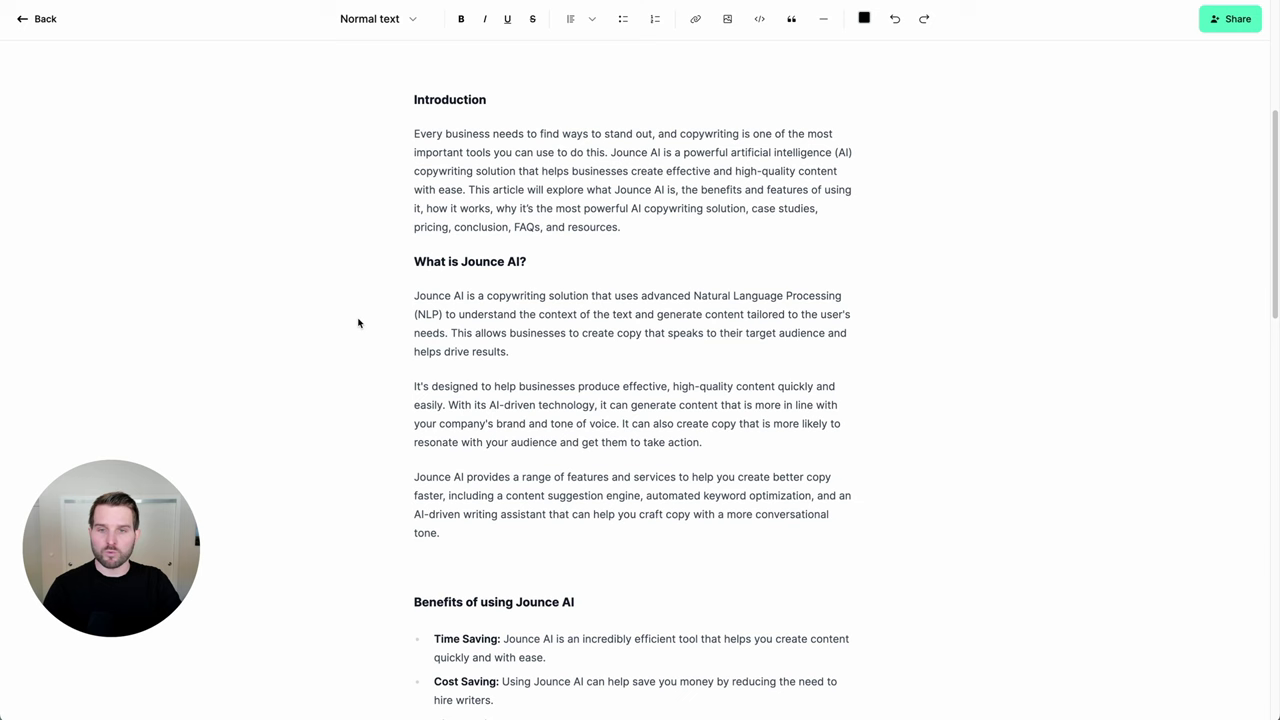
pyautogui.scroll(-3, 358, 322)
pyautogui.click(441, 517)
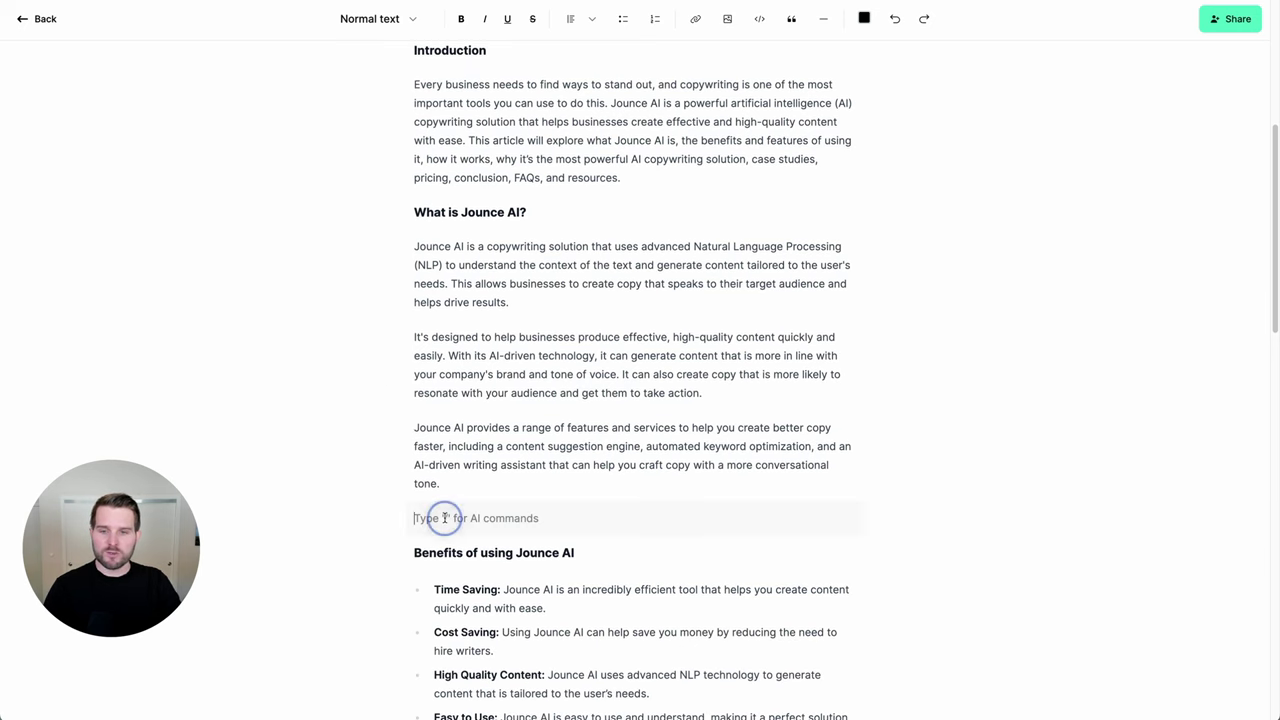
pyautogui.press('BackSpace')
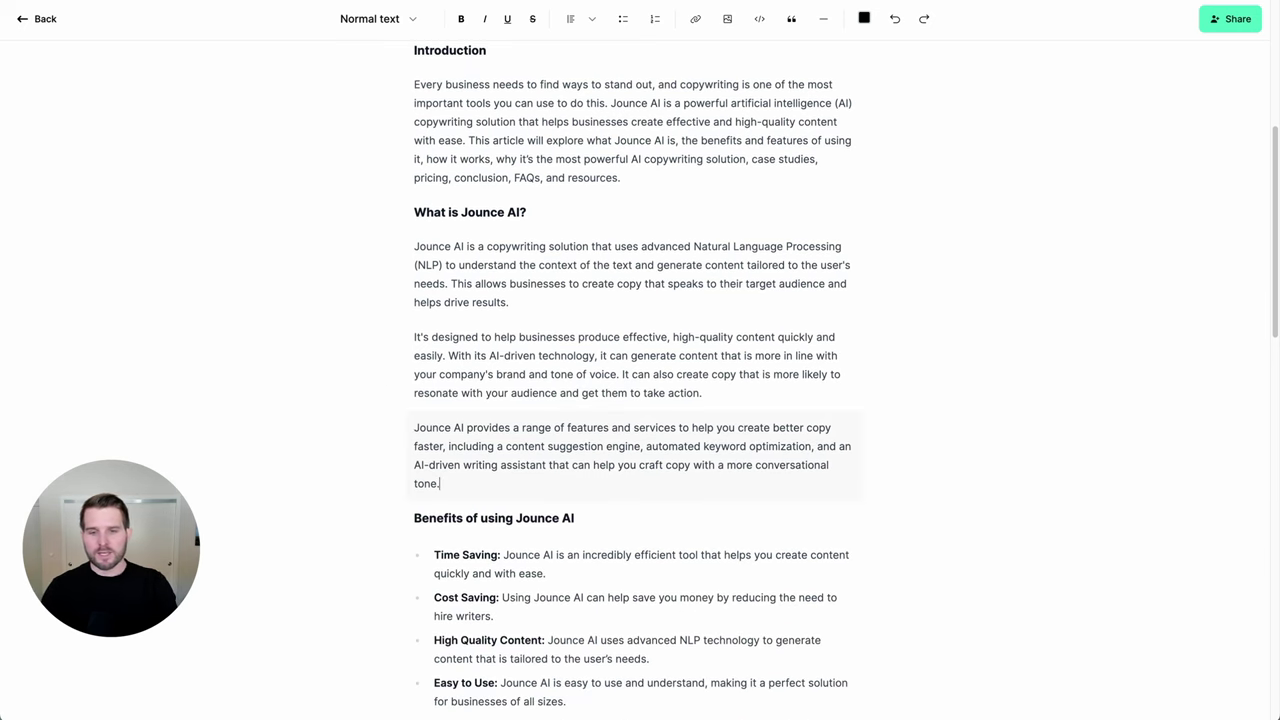
pyautogui.press('Return')
pyautogui.write('/')
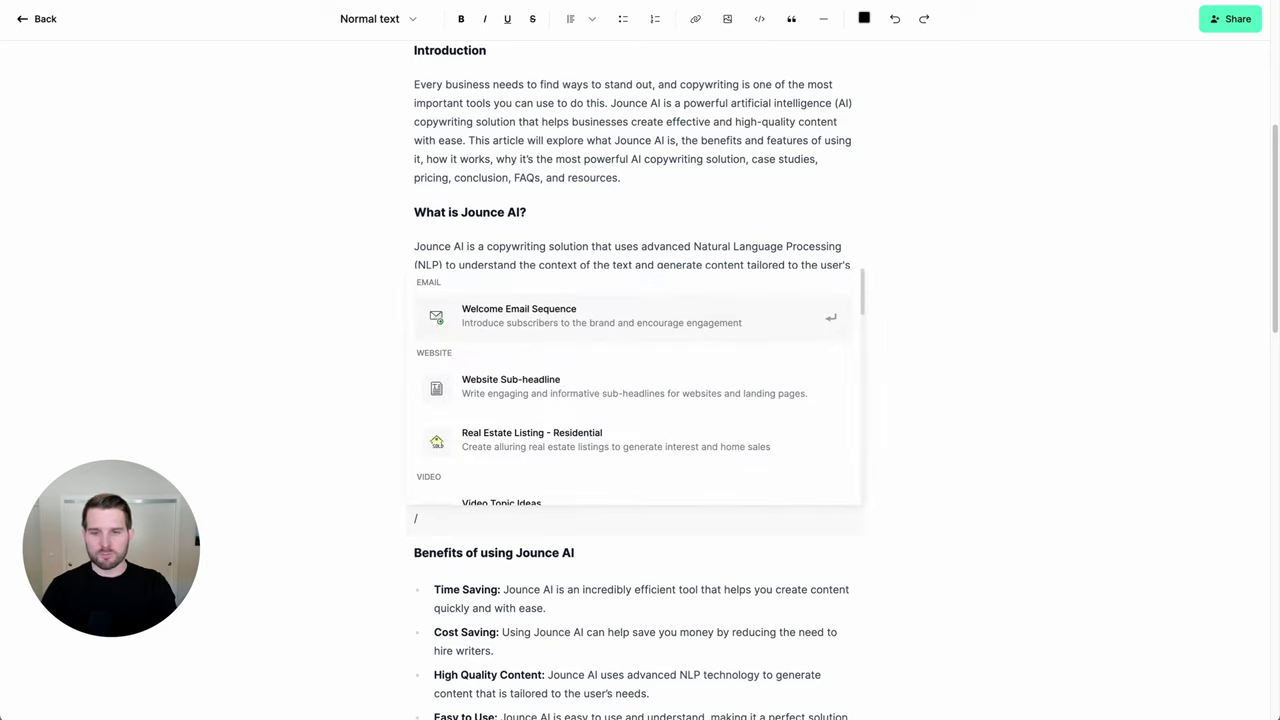
pyautogui.write('list')
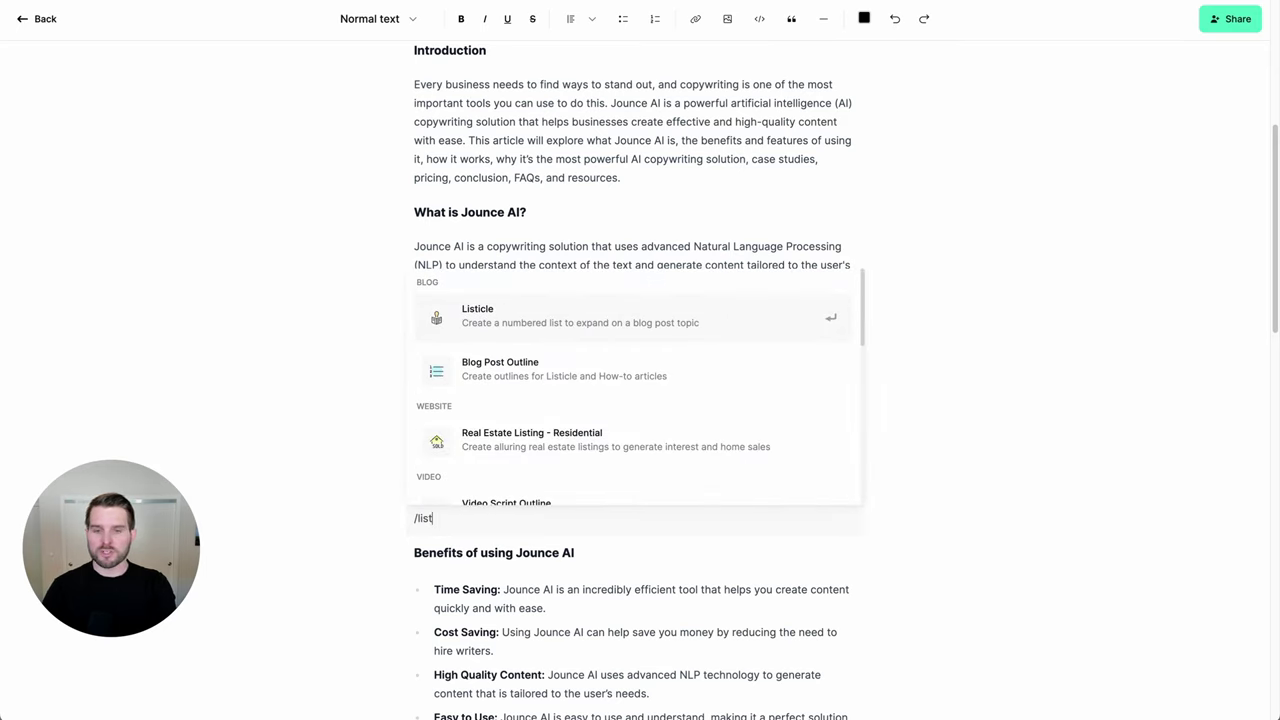
pyautogui.press('BackSpace')
pyautogui.press('BackSpace')
pyautogui.press('BackSpace')
pyautogui.press('BackSpace')
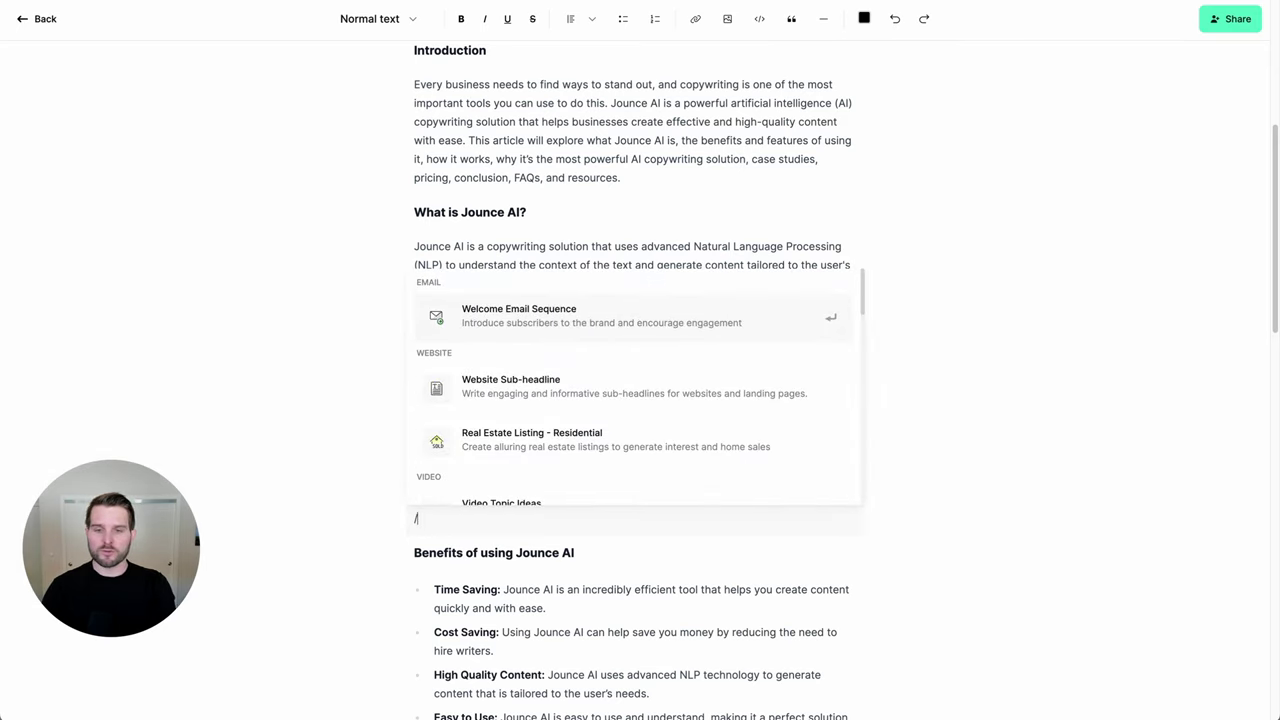
pyautogui.press('BackSpace')
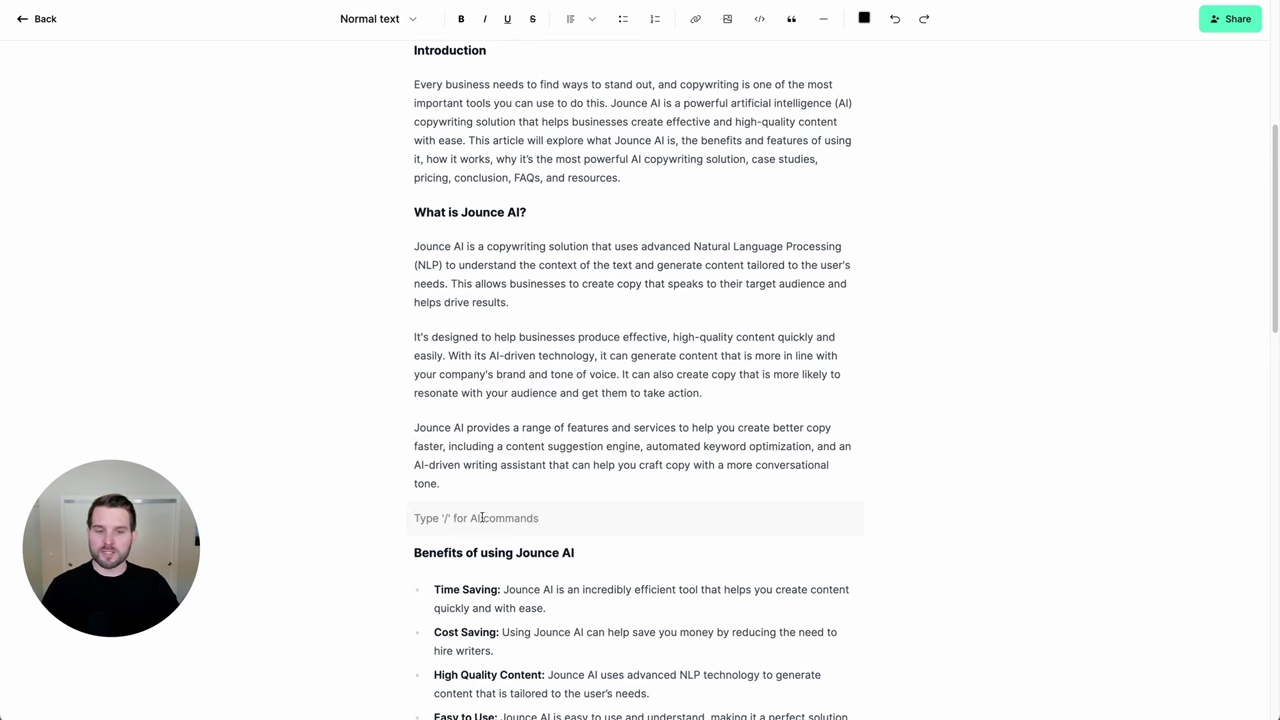
pyautogui.click(1111, 418)
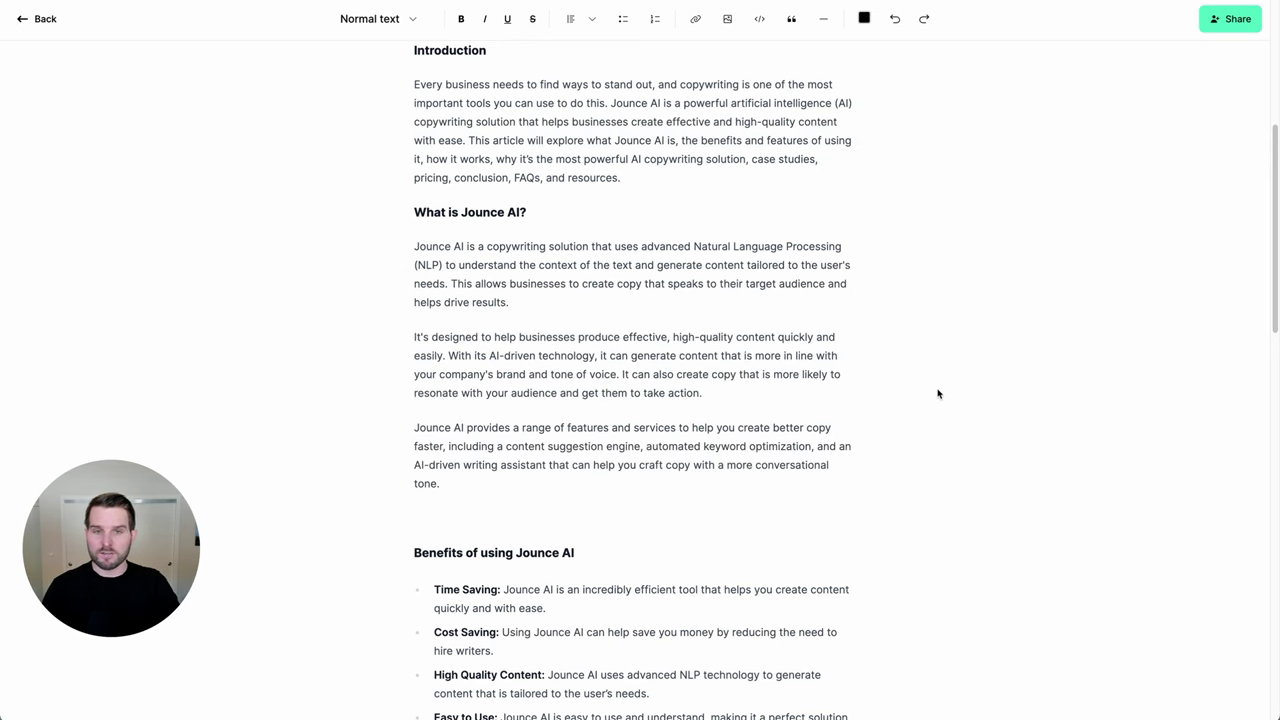
pyautogui.scroll(5, 925, 405)
pyautogui.scroll(-12, 910, 414)
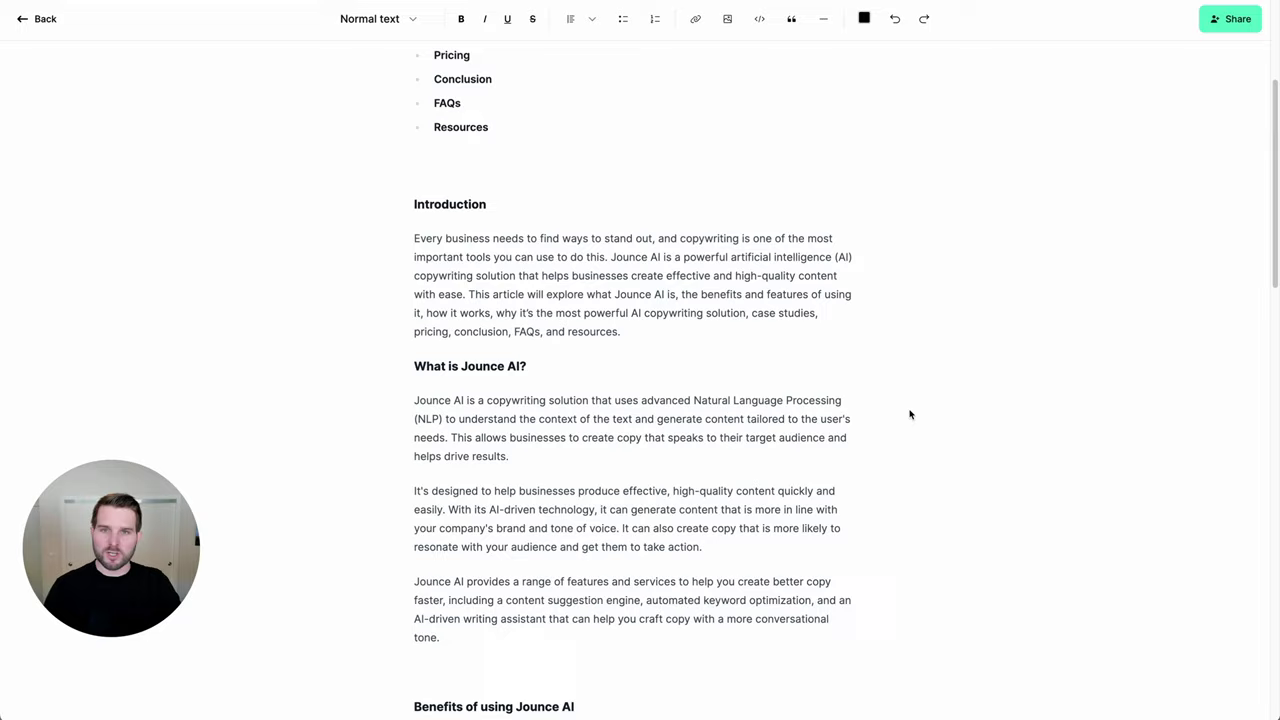
pyautogui.scroll(-5, 910, 414)
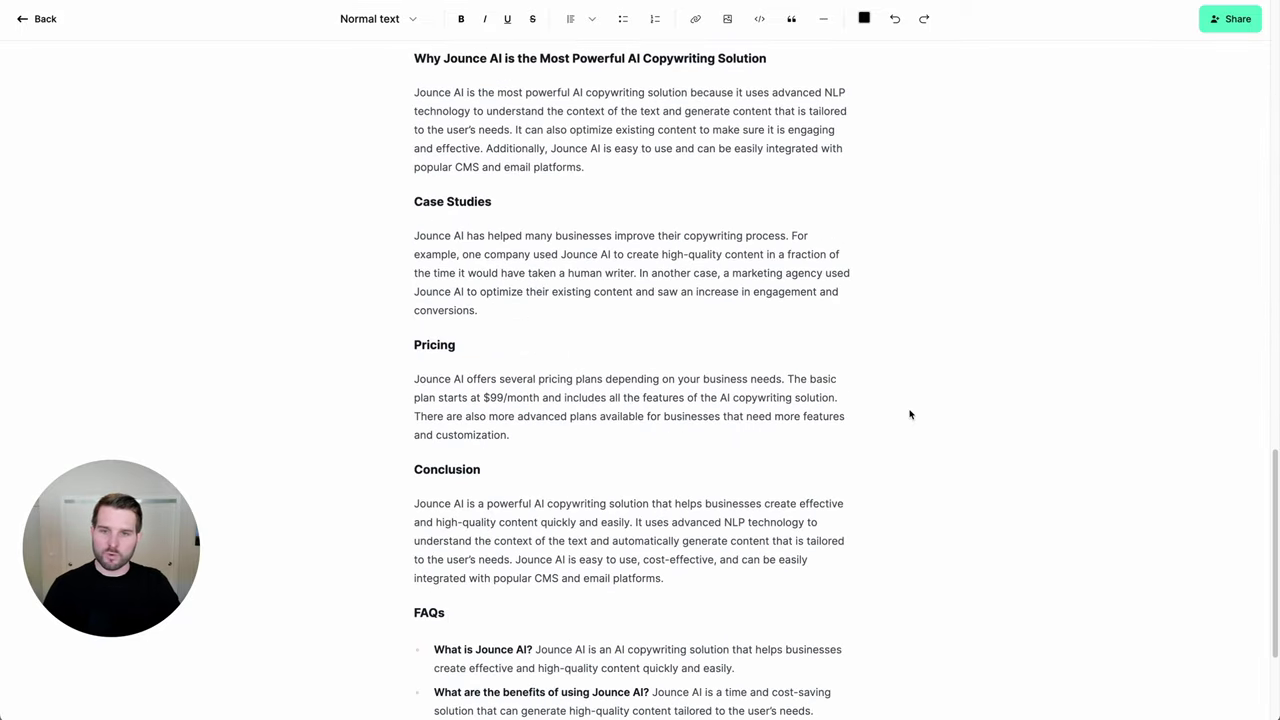
pyautogui.scroll(20, 910, 414)
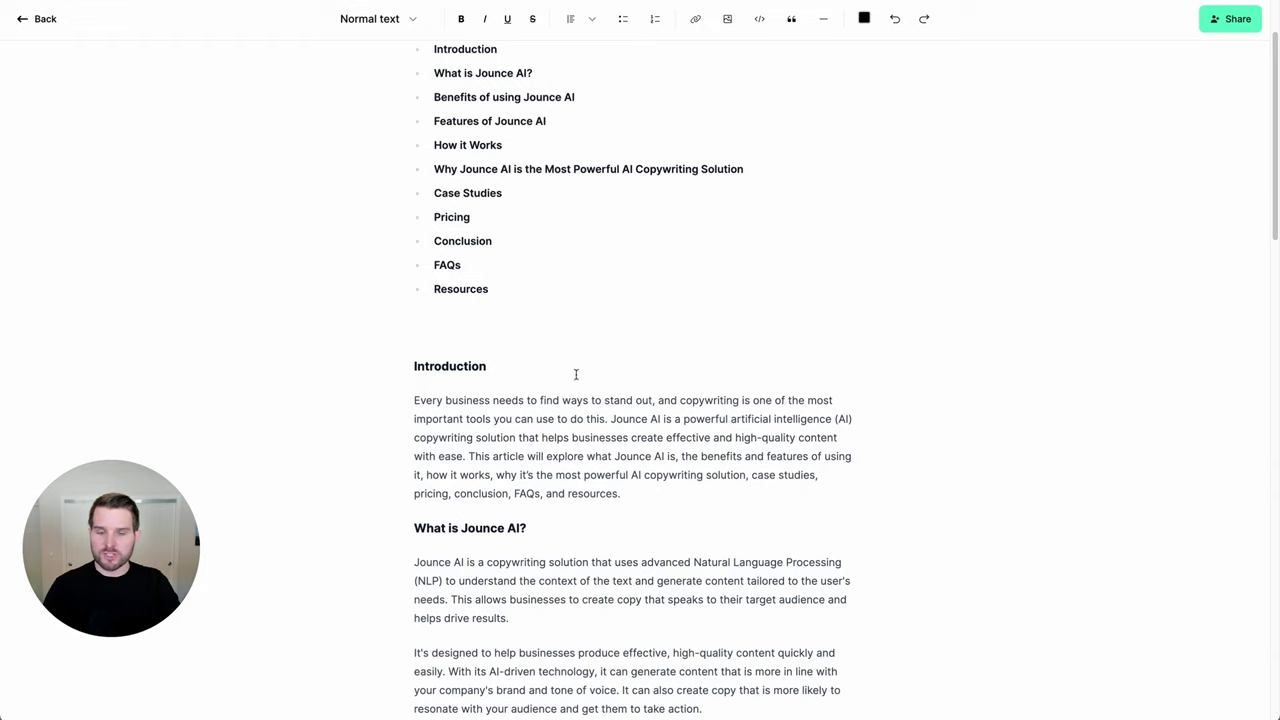
# Format the Introduction and 'What is Jounce AI?' headings as Heading 2.
pyautogui.doubleClick(449, 365)
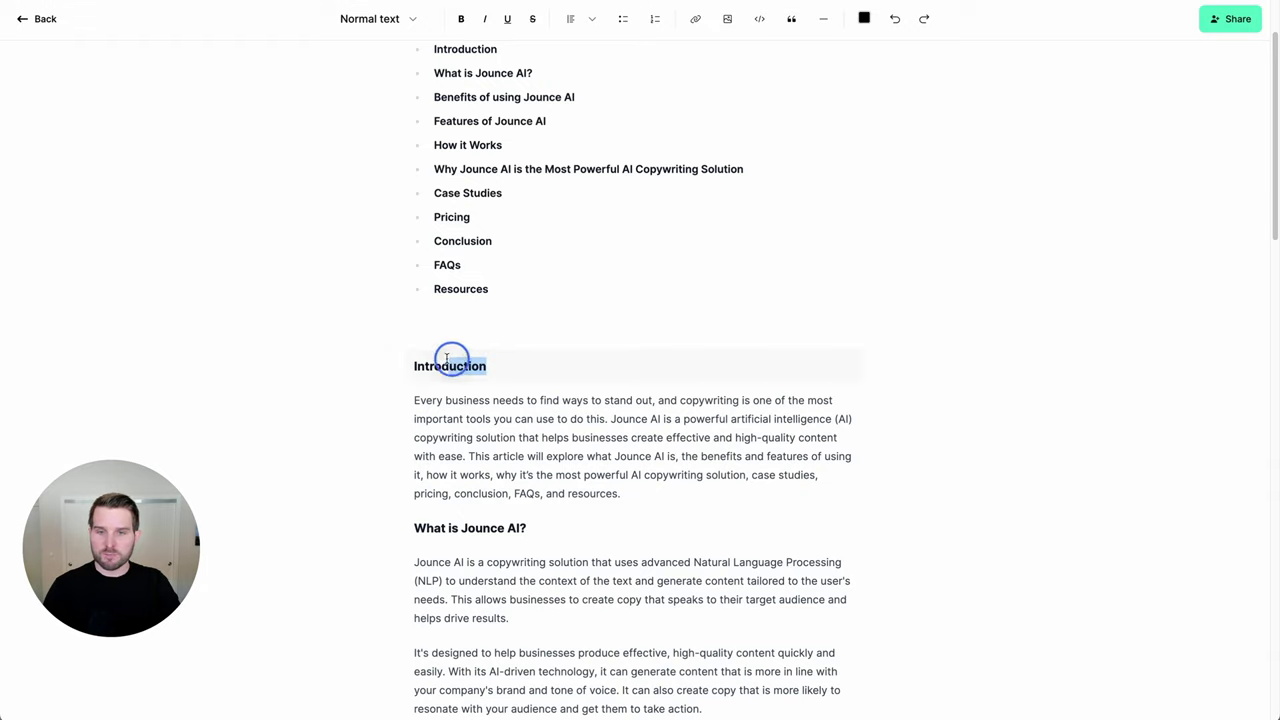
pyautogui.click(387, 17)
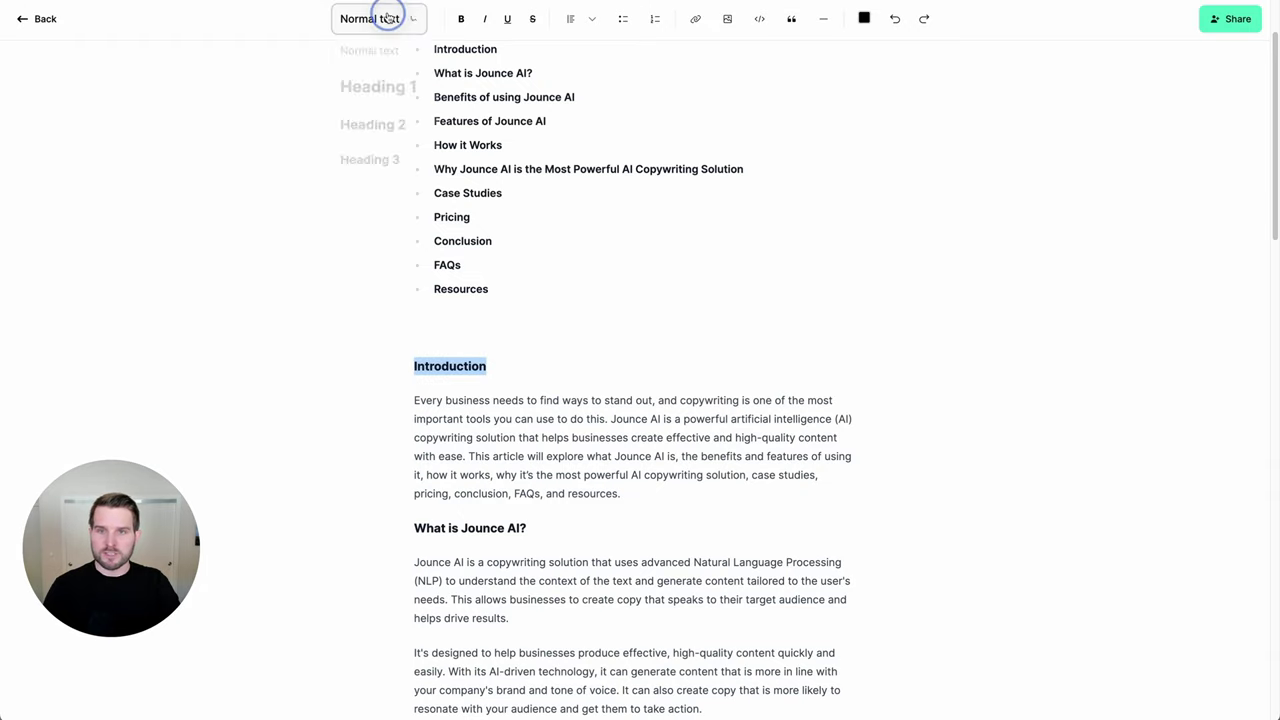
pyautogui.click(380, 128)
pyautogui.moveTo(543, 531); pyautogui.dragTo(394, 520)
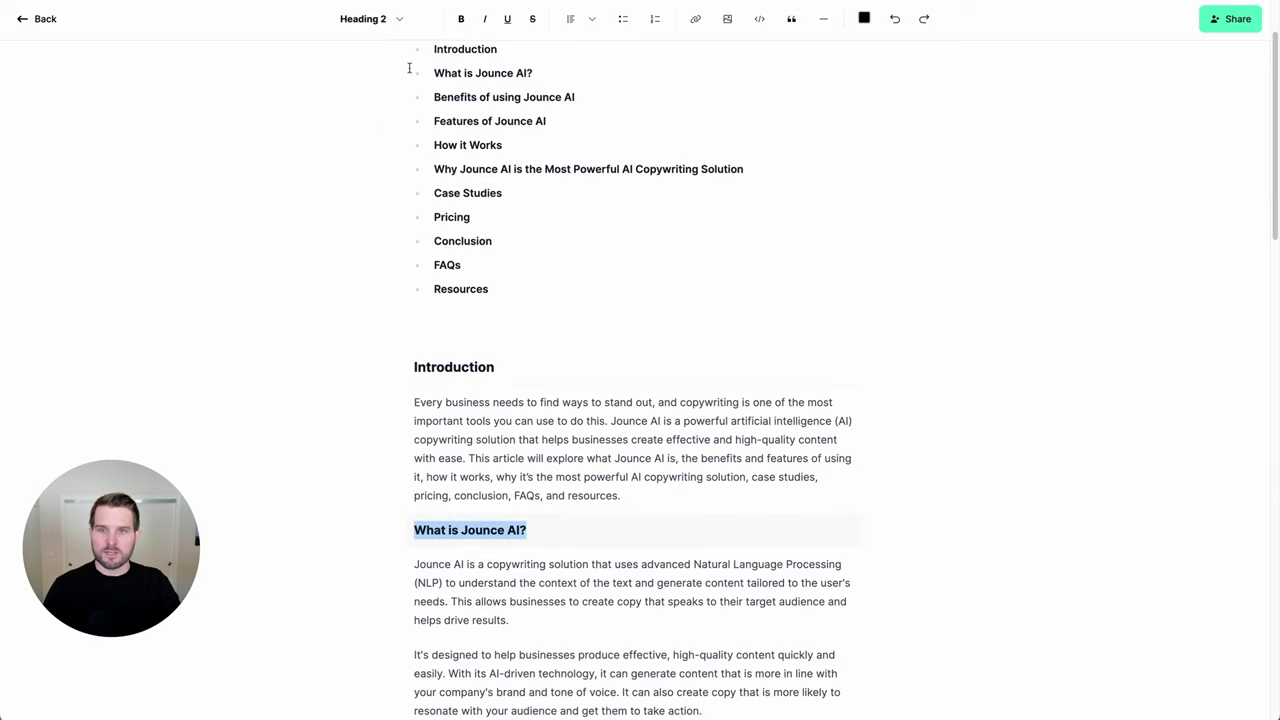
pyautogui.click(367, 20)
pyautogui.click(380, 130)
pyautogui.click(694, 304)
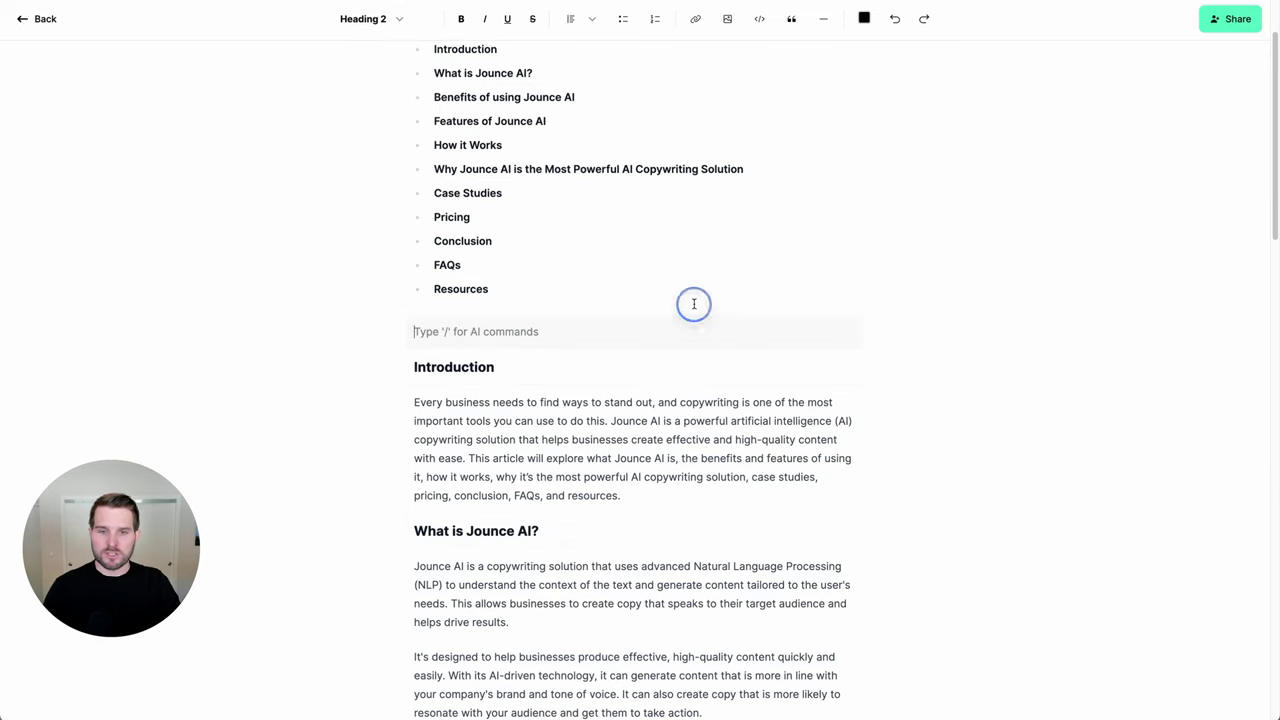
pyautogui.scroll(-20, 694, 304)
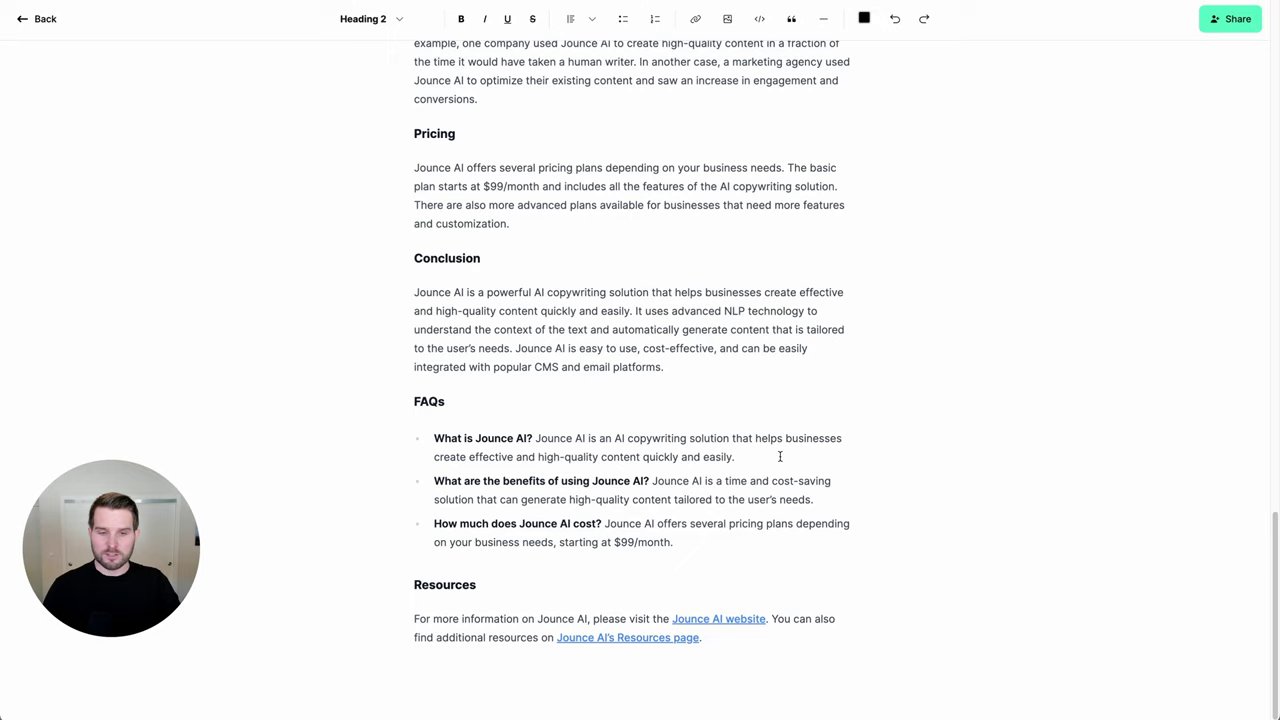
pyautogui.moveTo(766, 619); pyautogui.dragTo(673, 620)
pyautogui.click(695, 18)
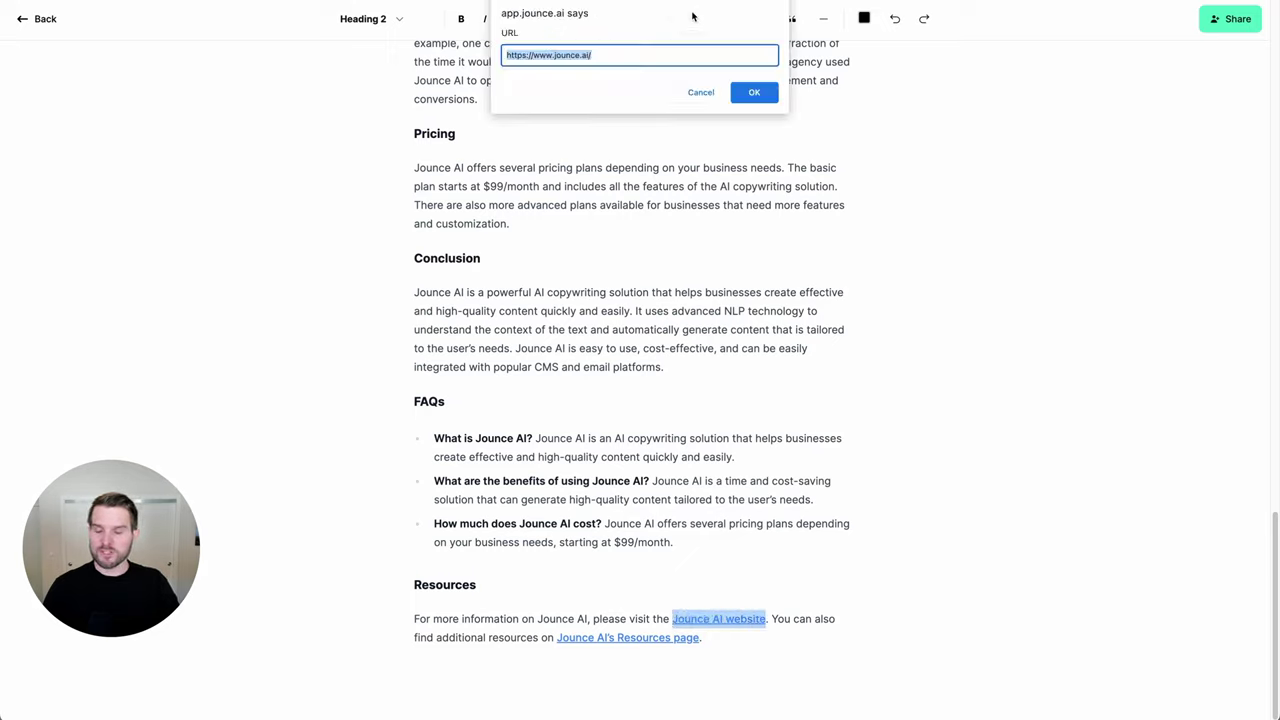
pyautogui.click(757, 90)
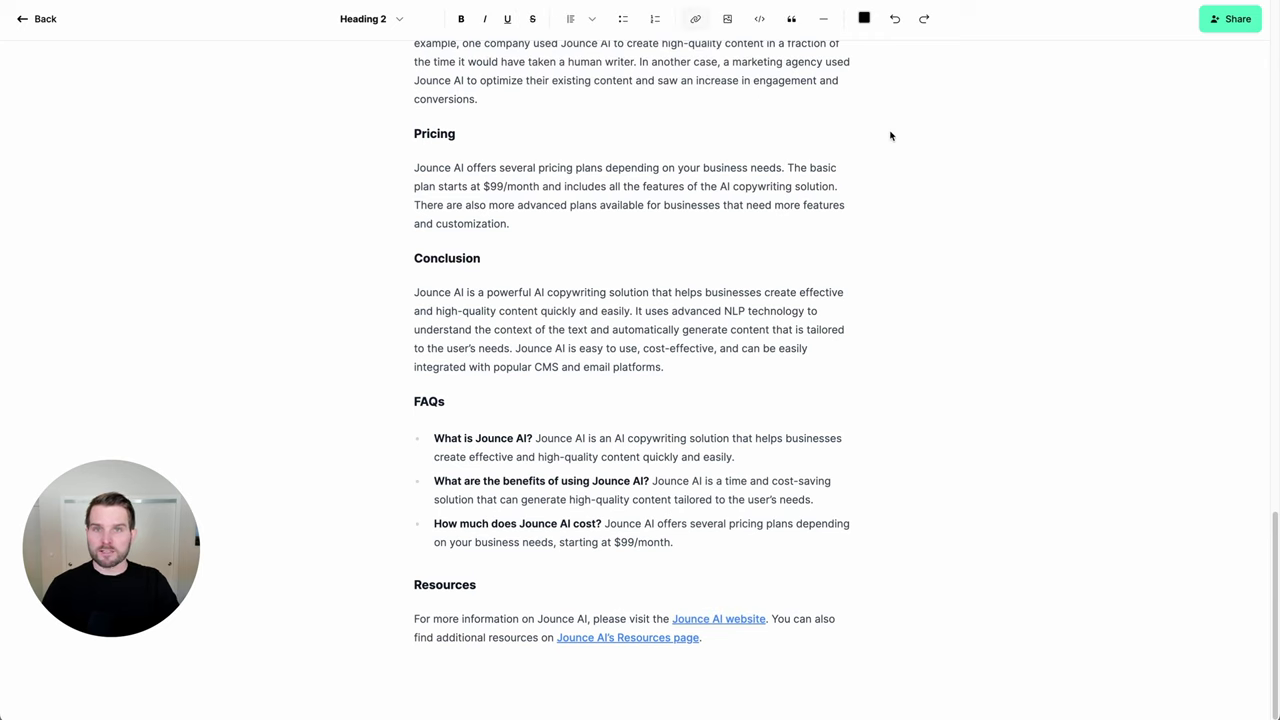
# Open the Share 'Invite your team' dialog, then close it.
pyautogui.click(1230, 18)
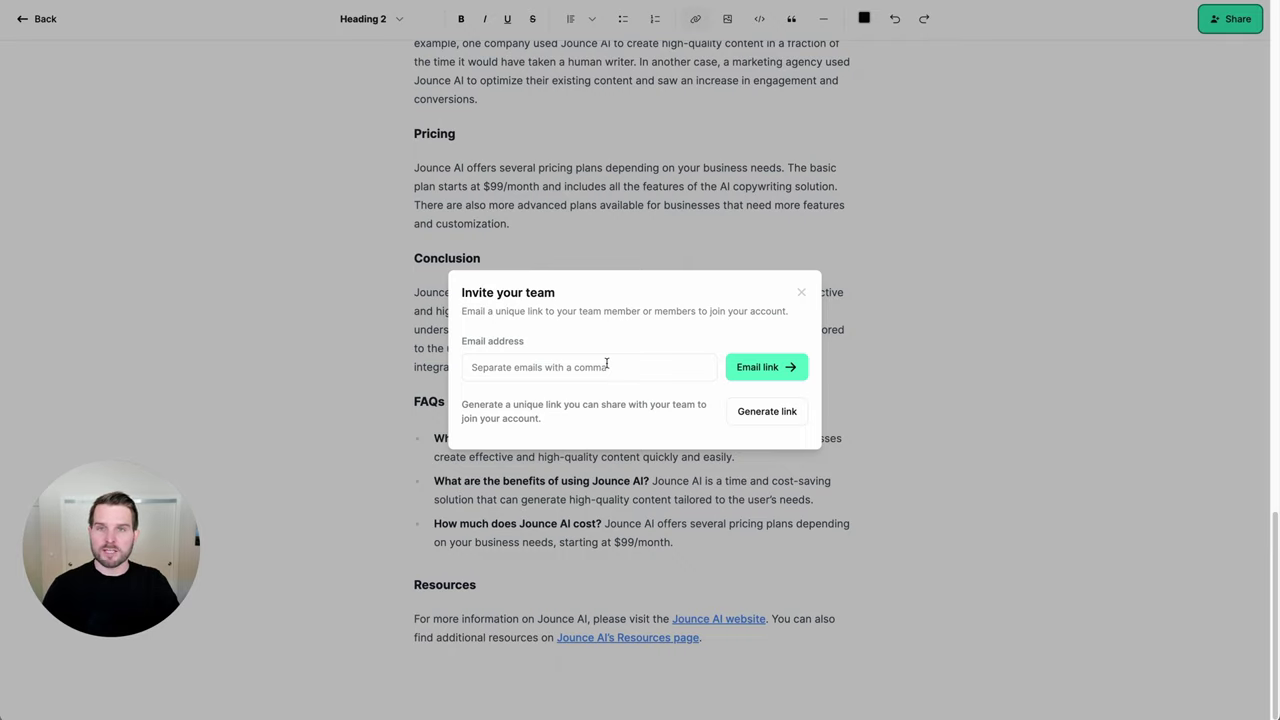
pyautogui.press('Escape')
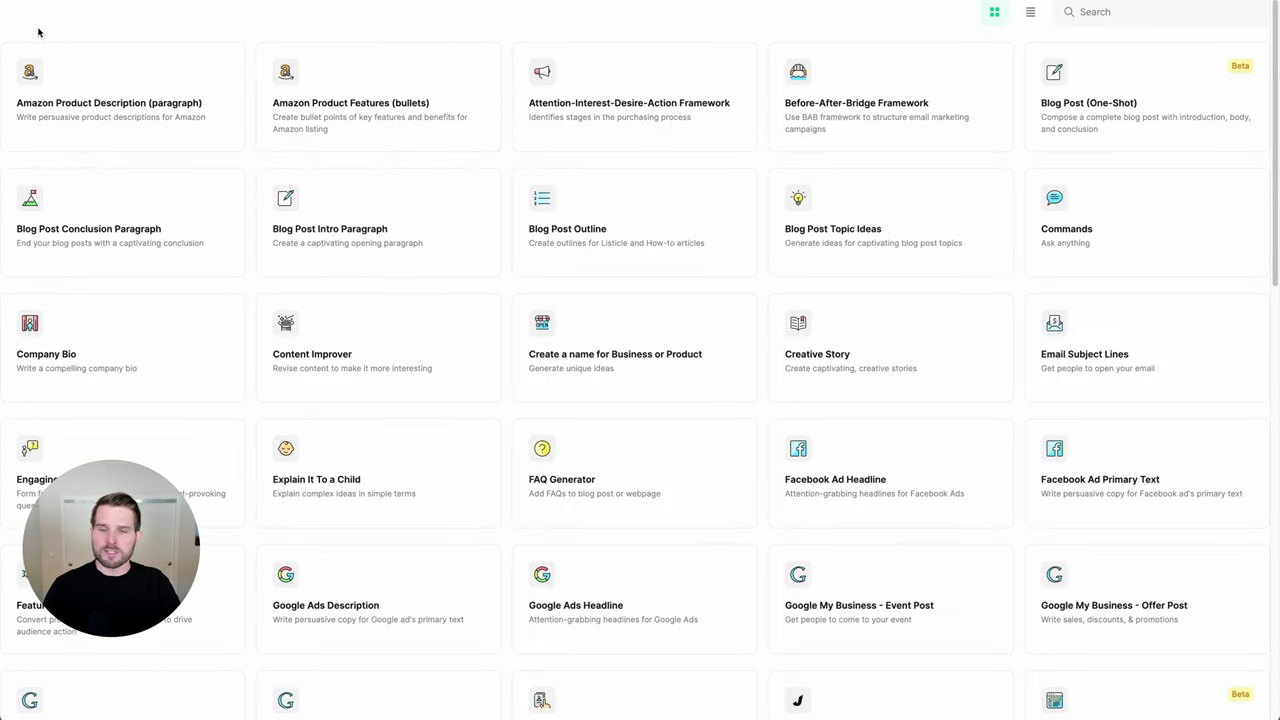
# From Dashboard's Documents page, create a new blank document and return to the list.
pyautogui.click(406, 14)
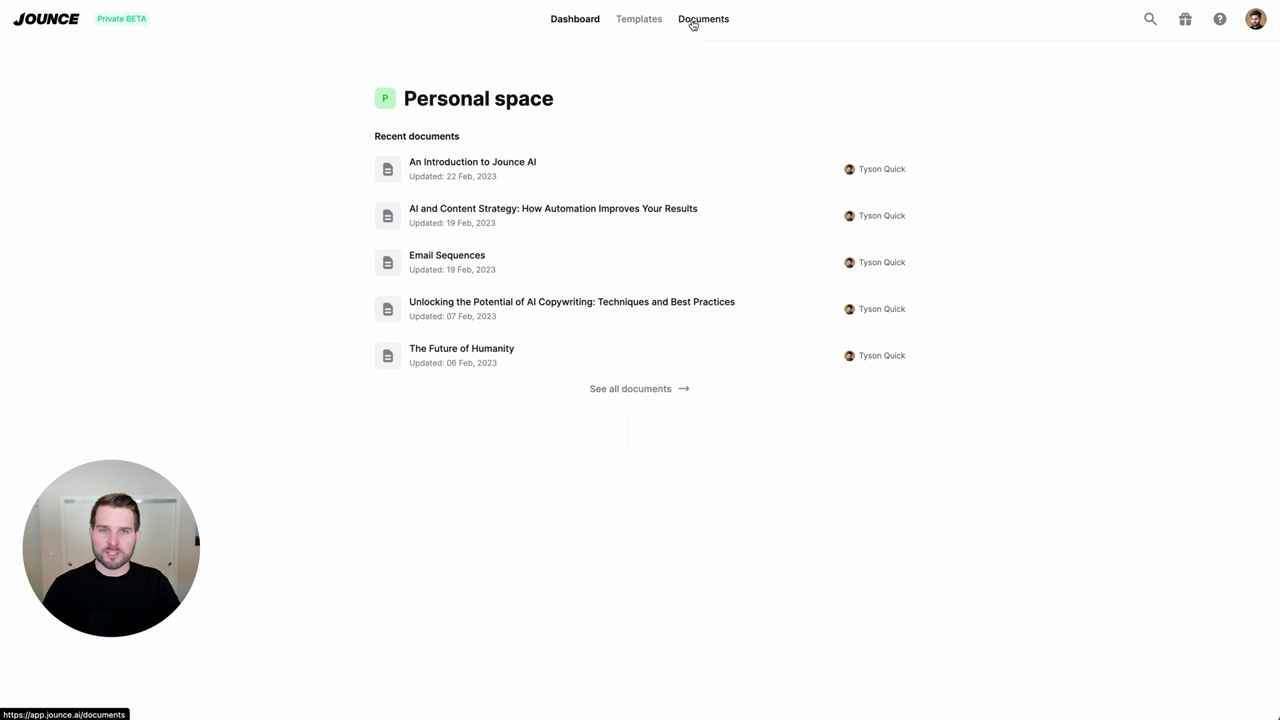
pyautogui.click(693, 21)
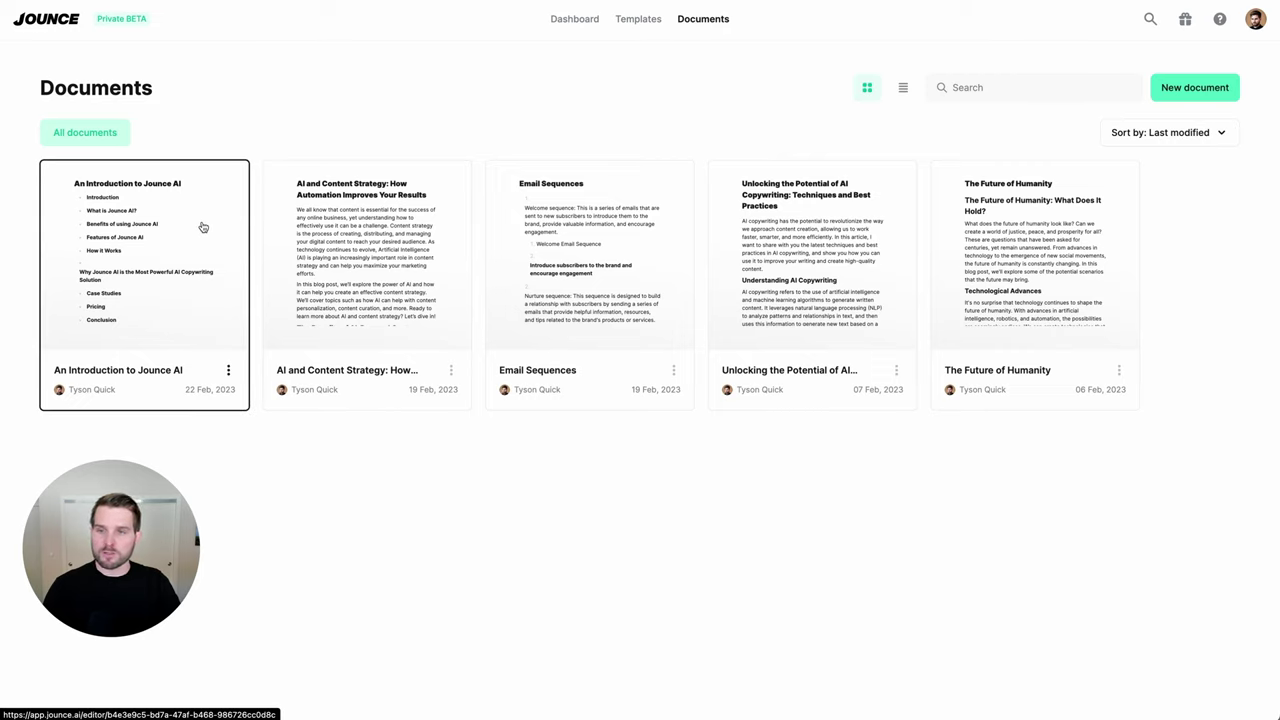
pyautogui.click(394, 100)
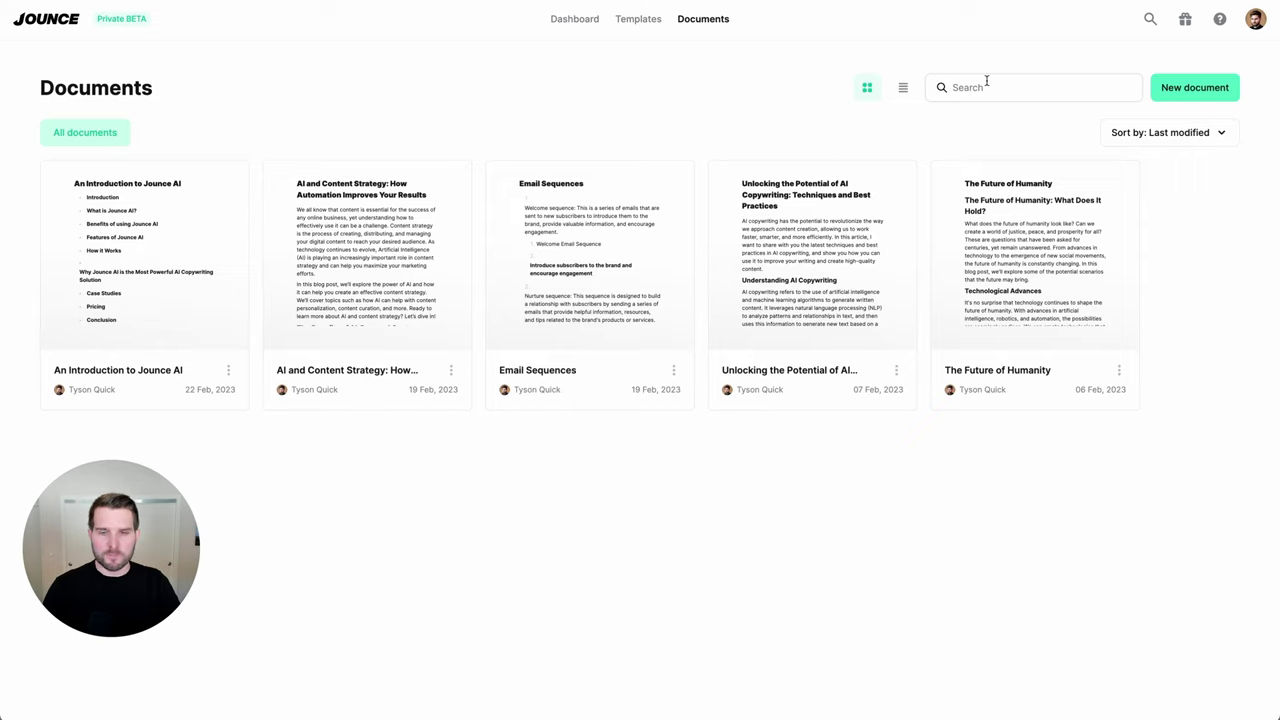
pyautogui.click(777, 86)
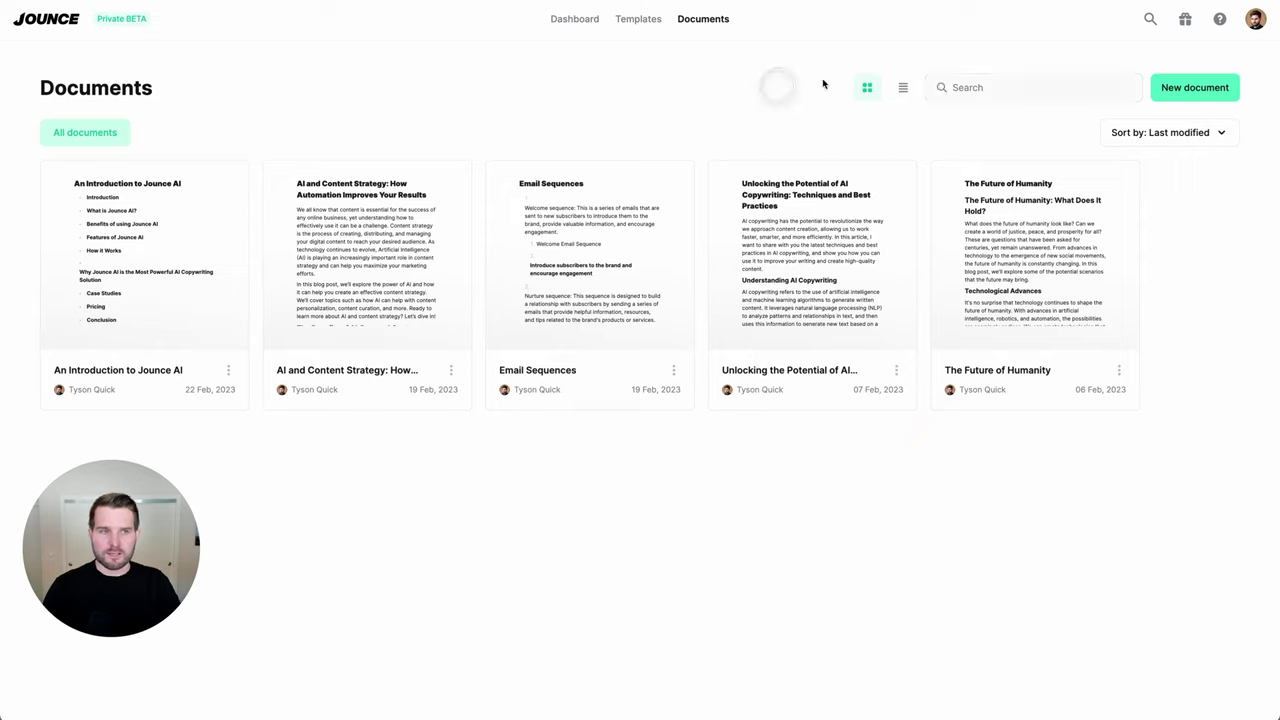
pyautogui.click(1190, 88)
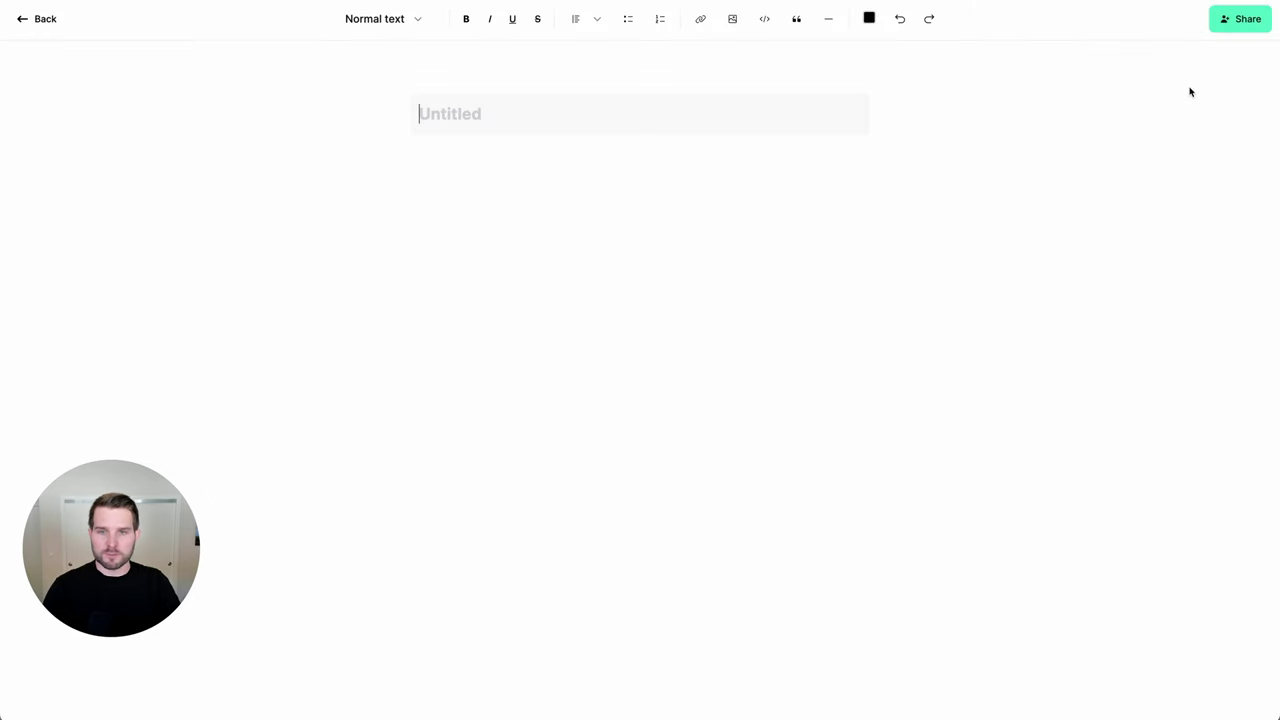
pyautogui.click(47, 19)
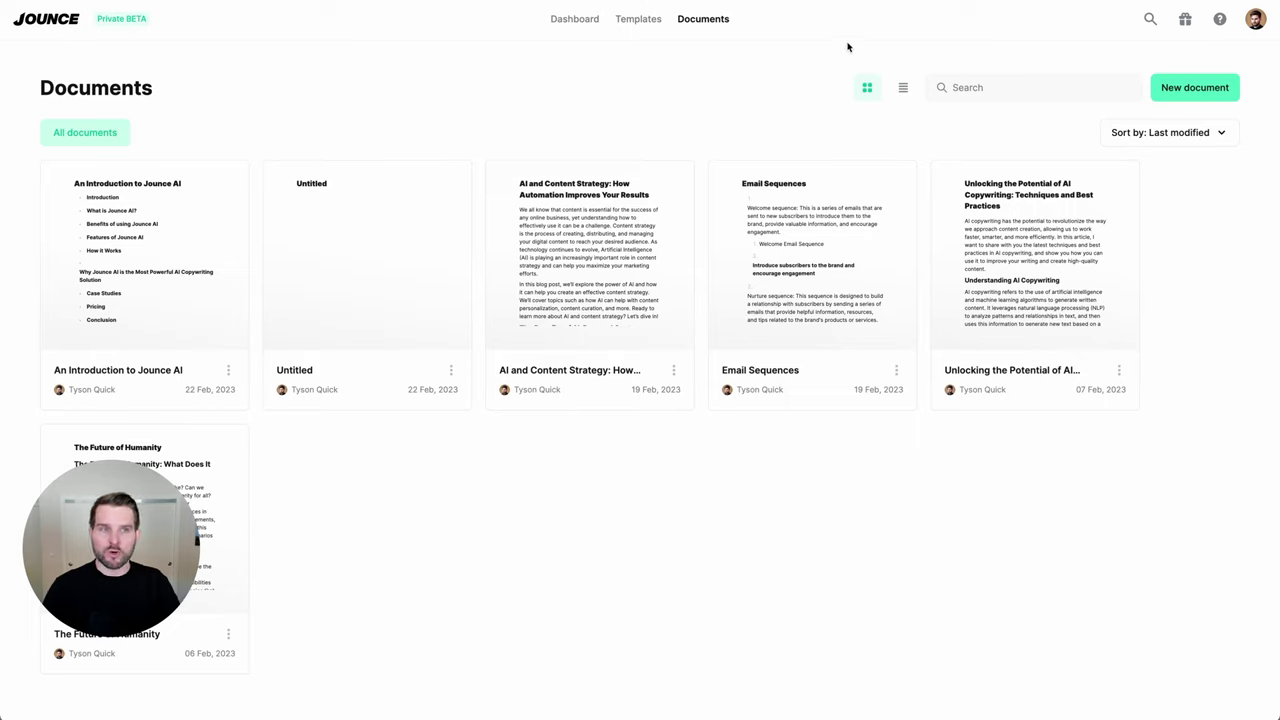
# Quick-search 'An In', then search 'landing' to reach the Landing Page template.
pyautogui.click(1152, 18)
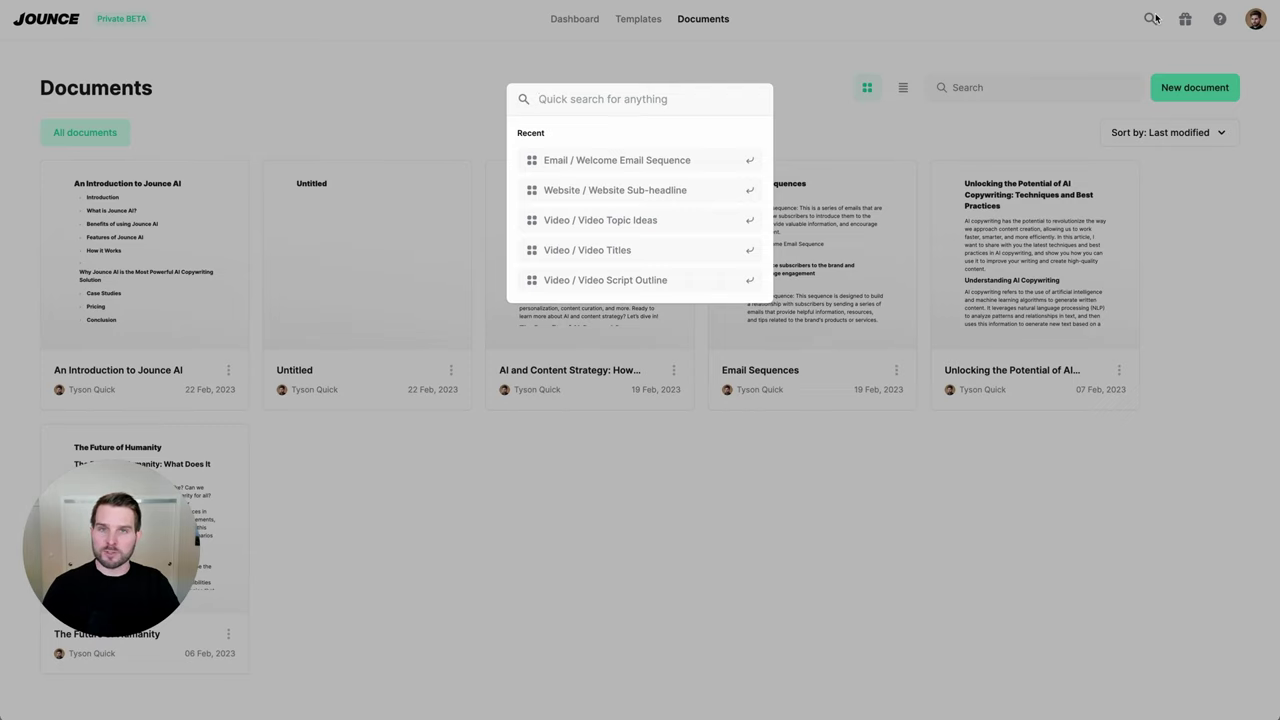
pyautogui.write('An In')
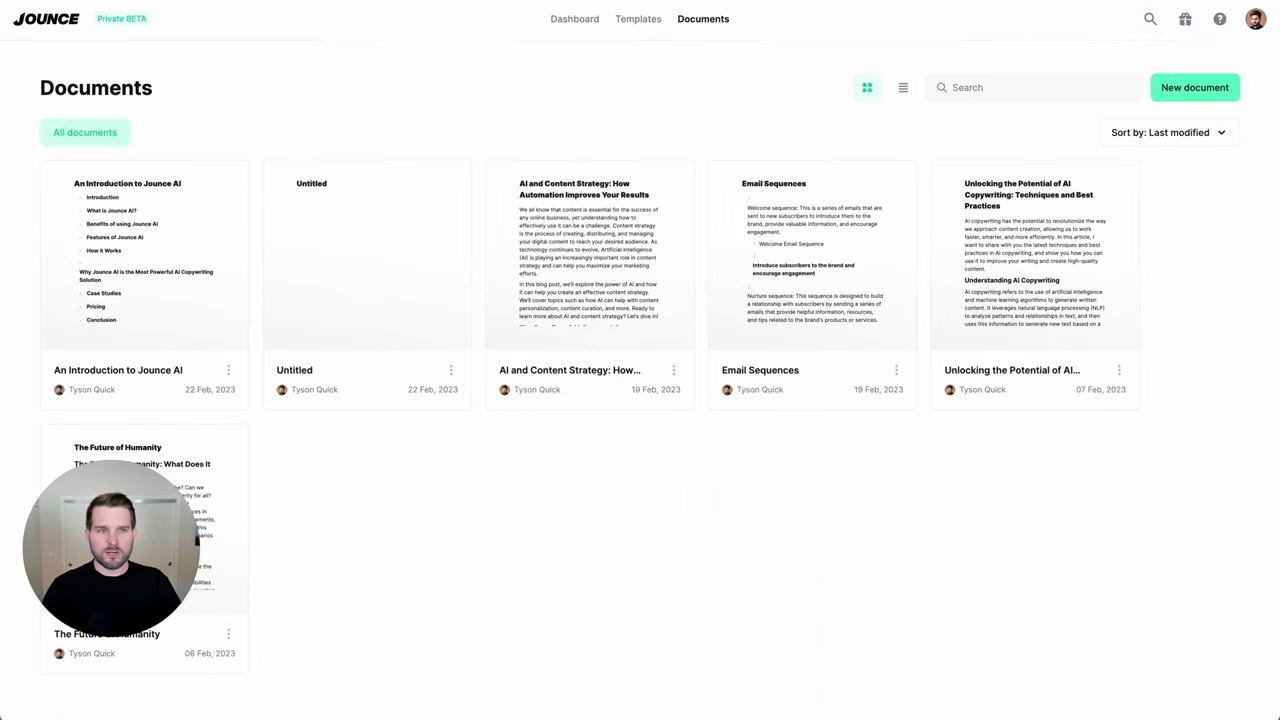
pyautogui.click(1153, 19)
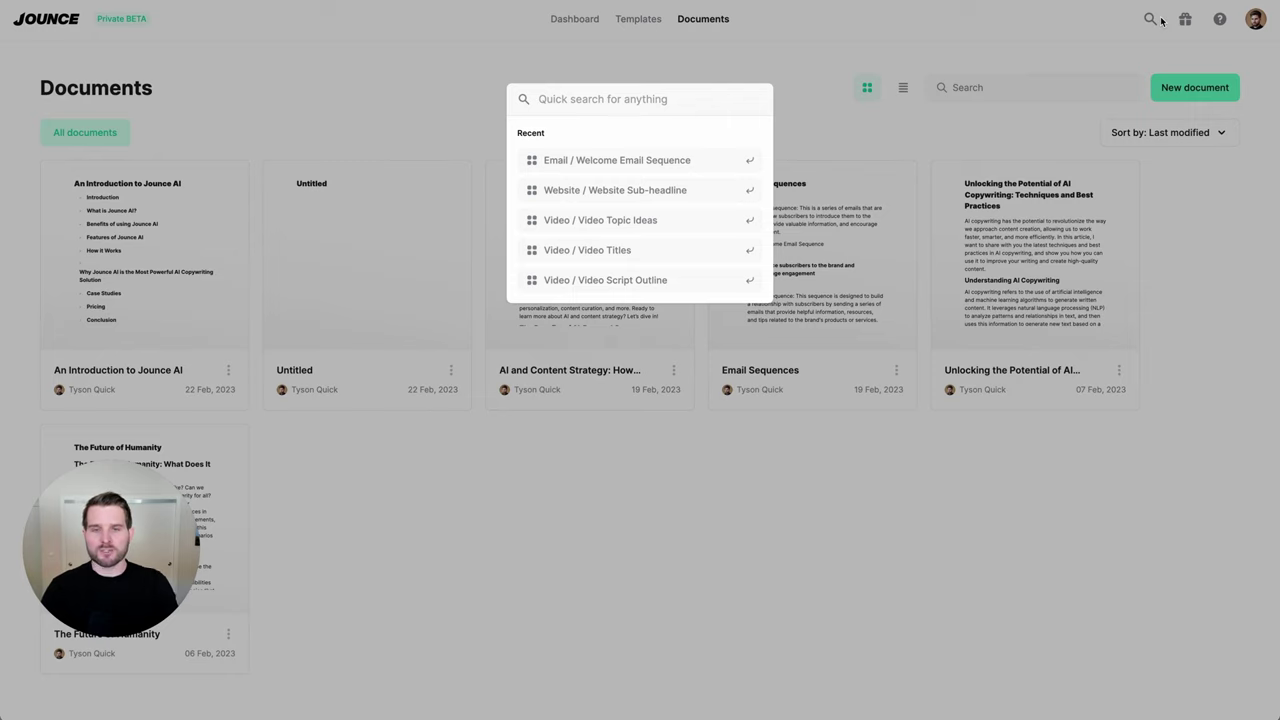
pyautogui.write('landing')
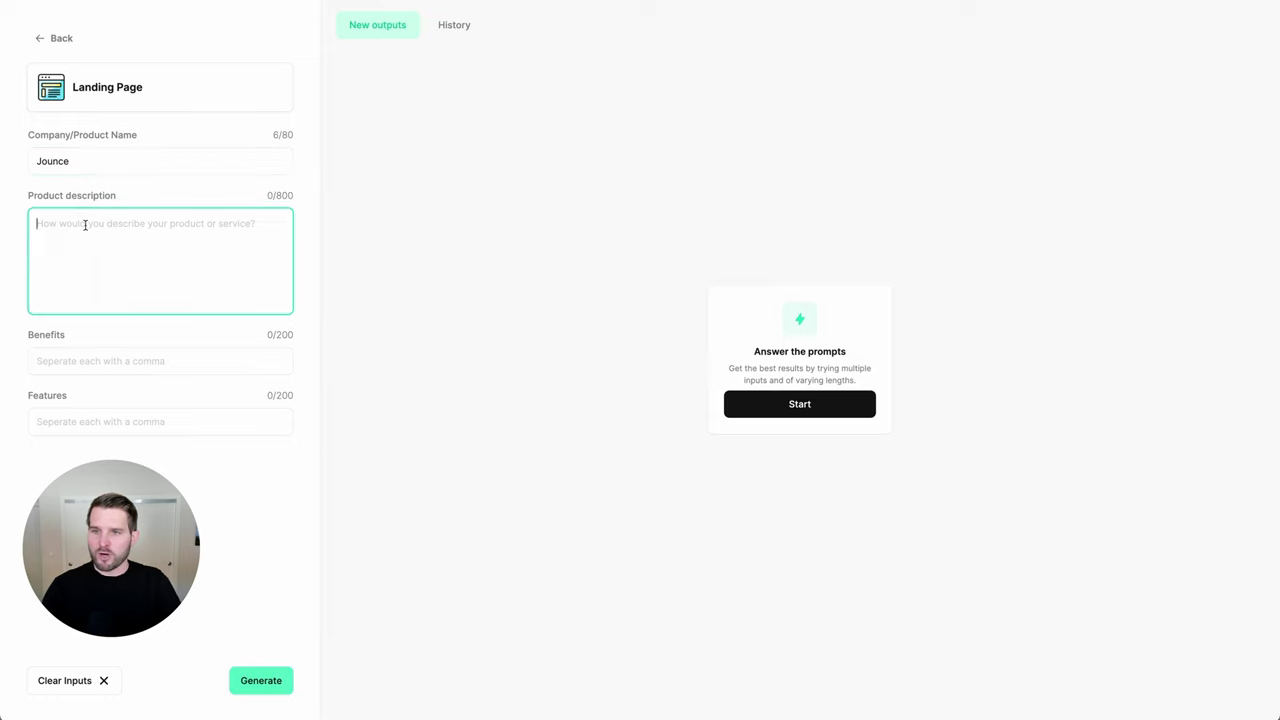
# Paste the product description and fill Benefits and Features from suggestions.
pyautogui.write("Jounce is an easy-to-use, AI-powered copywriting solution that helps you create professional, effective content in just a few simple steps. Whether you're a marketing professional, small business owner, or content creator, Jounce is the perfect tool to help you save time and improve the quality of your copy.")
pyautogui.press('BackSpace')
pyautogui.press('BackSpace')
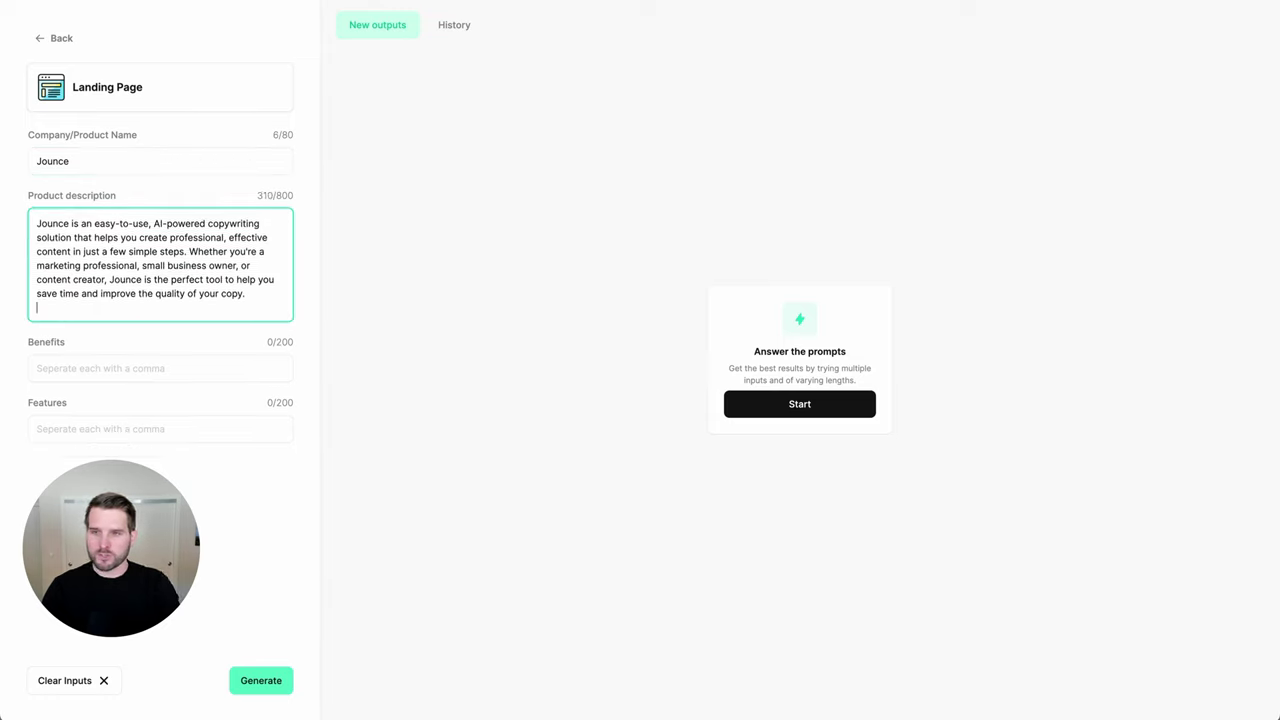
pyautogui.click(89, 362)
pyautogui.click(150, 393)
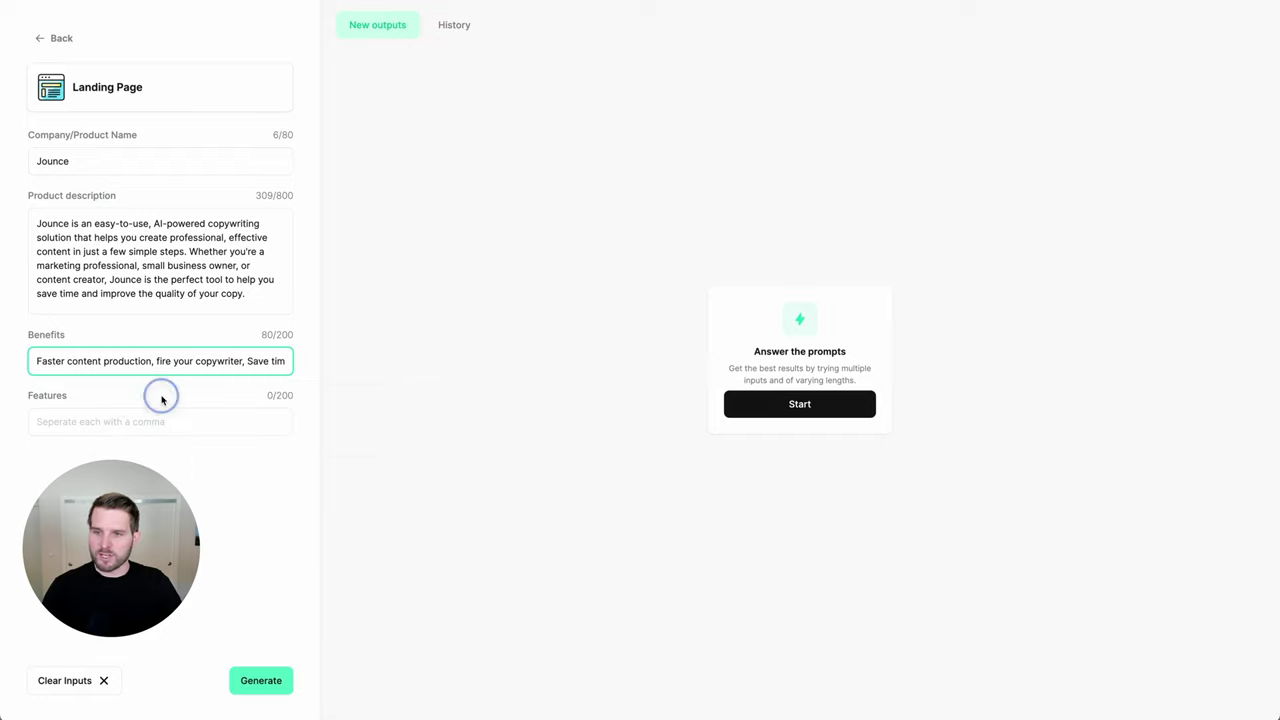
pyautogui.click(108, 421)
pyautogui.moveTo(165, 533); pyautogui.dragTo(1216, 589)
pyautogui.click(94, 423)
pyautogui.click(110, 457)
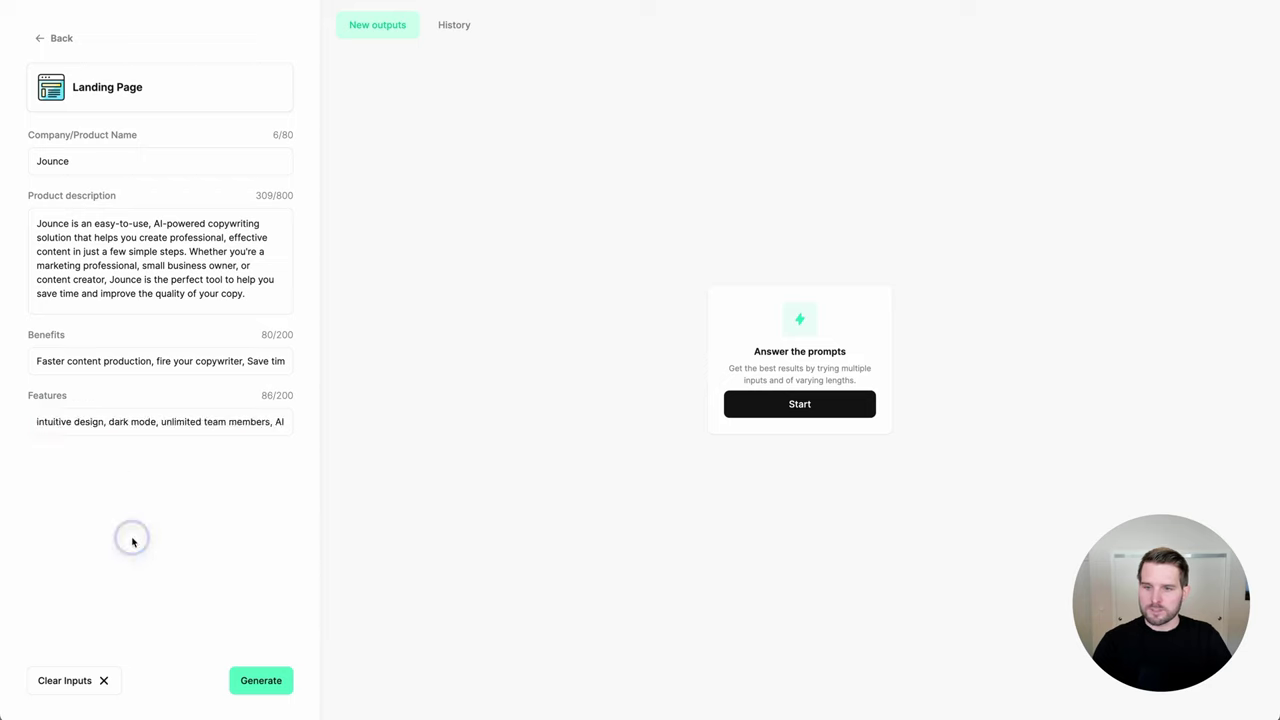
# Generate the landing-page copy, review it, and open it as a document.
pyautogui.click(266, 684)
pyautogui.moveTo(1160, 600); pyautogui.dragTo(110, 570)
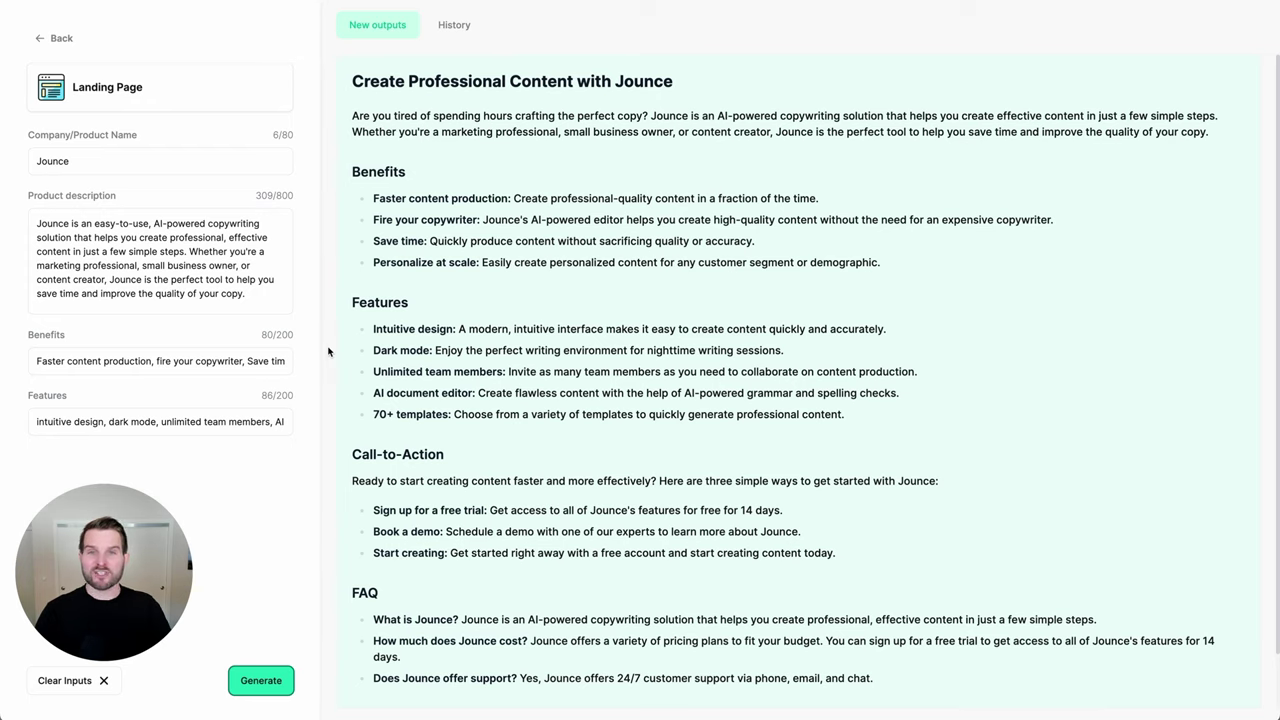
pyautogui.scroll(-1, 508, 325)
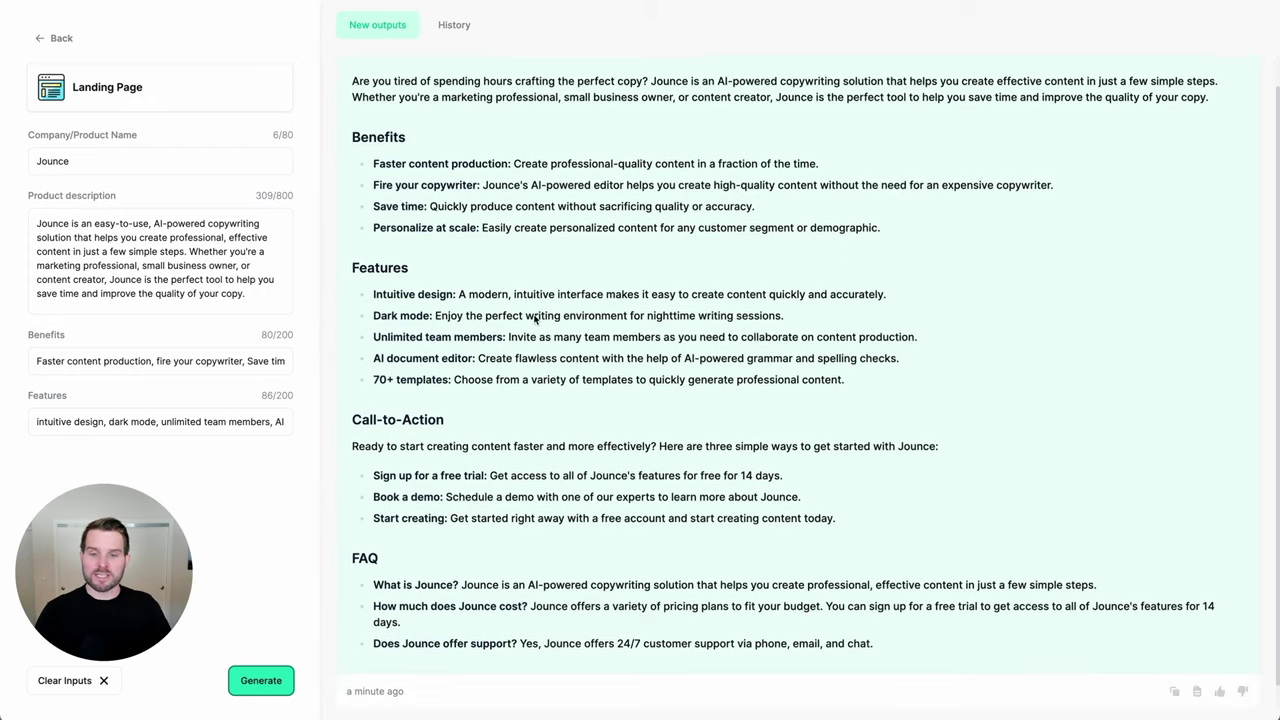
pyautogui.scroll(-1, 1197, 693)
pyautogui.click(1196, 676)
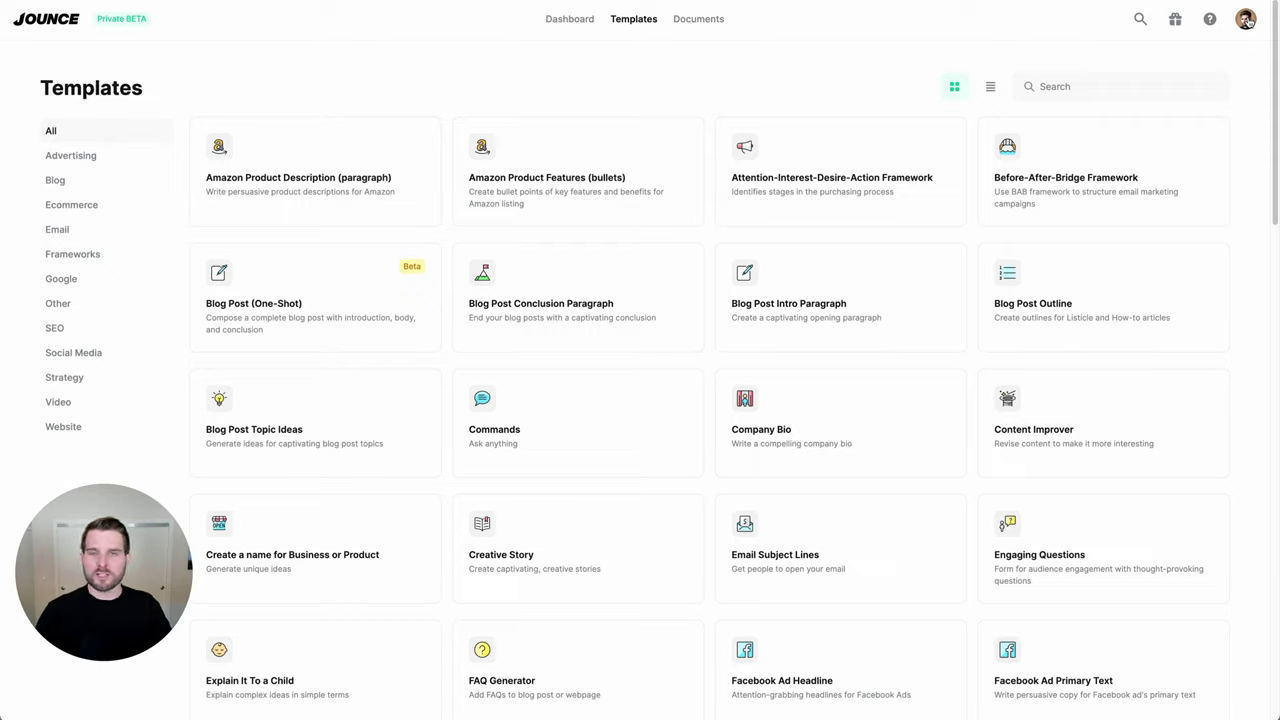
# Switch Jounce's interface theme to Dark from the account menu.
pyautogui.click(1246, 20)
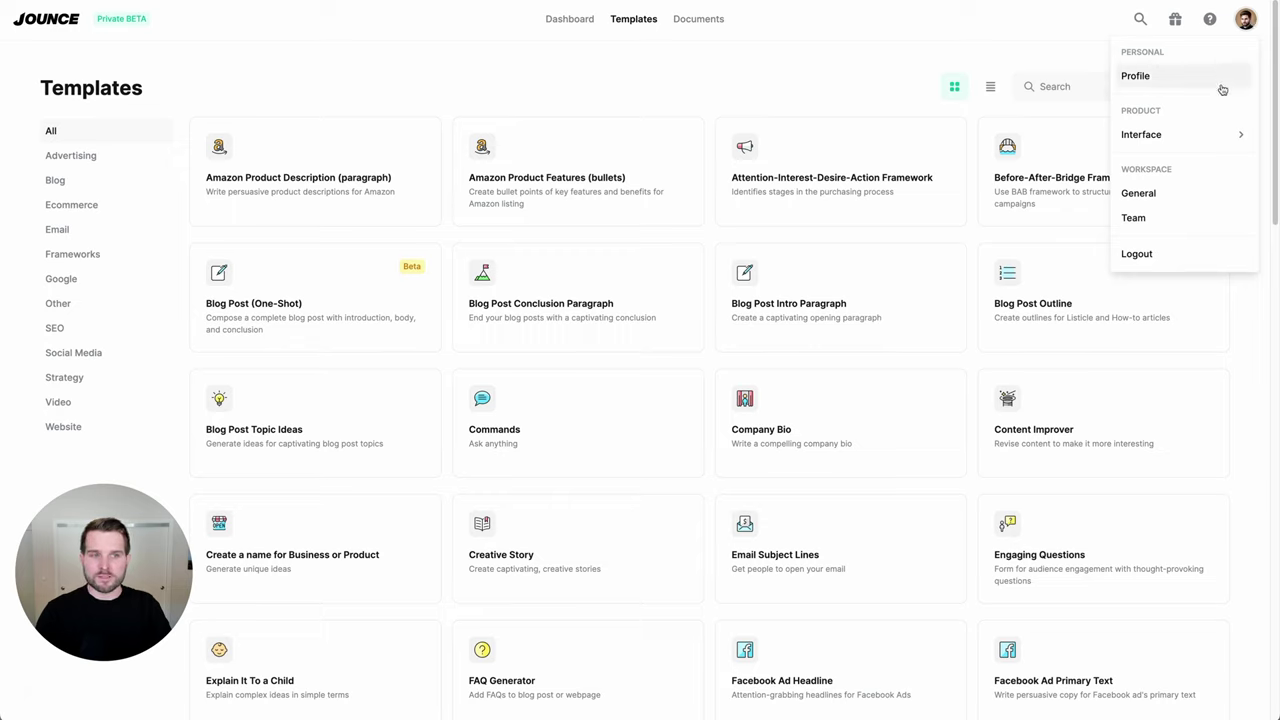
pyautogui.moveTo(1218, 135)
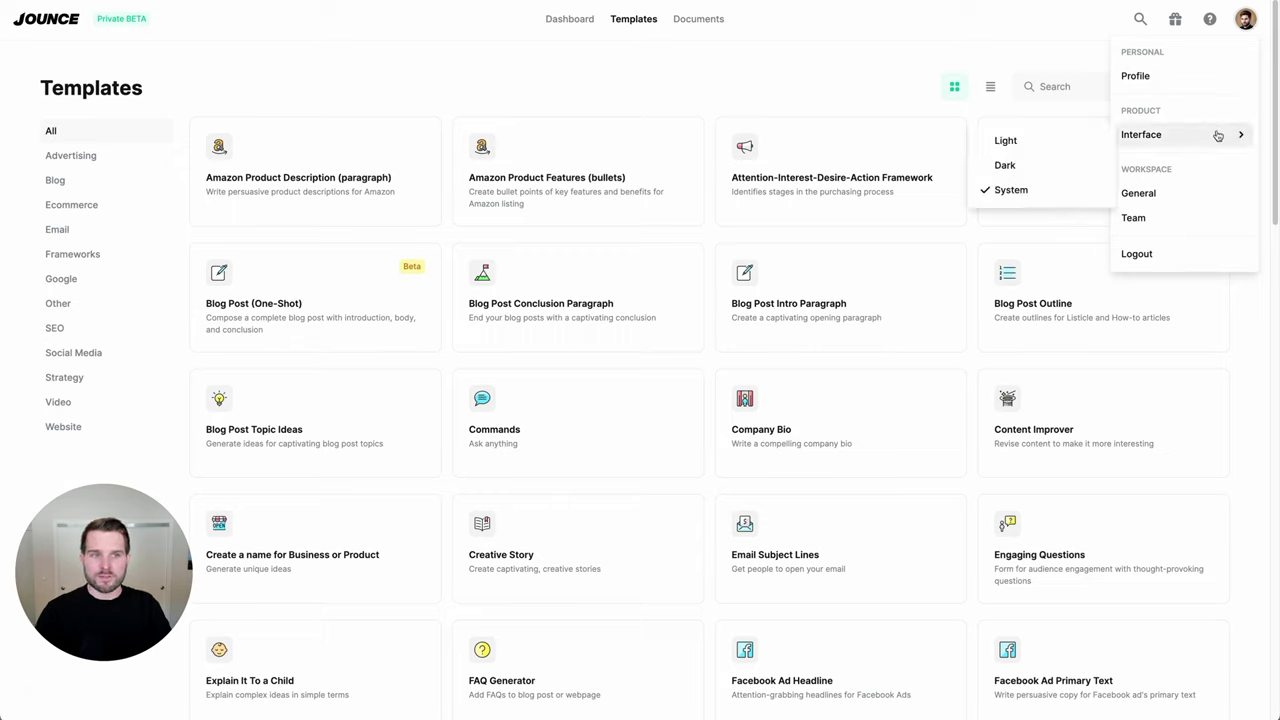
pyautogui.click(1057, 166)
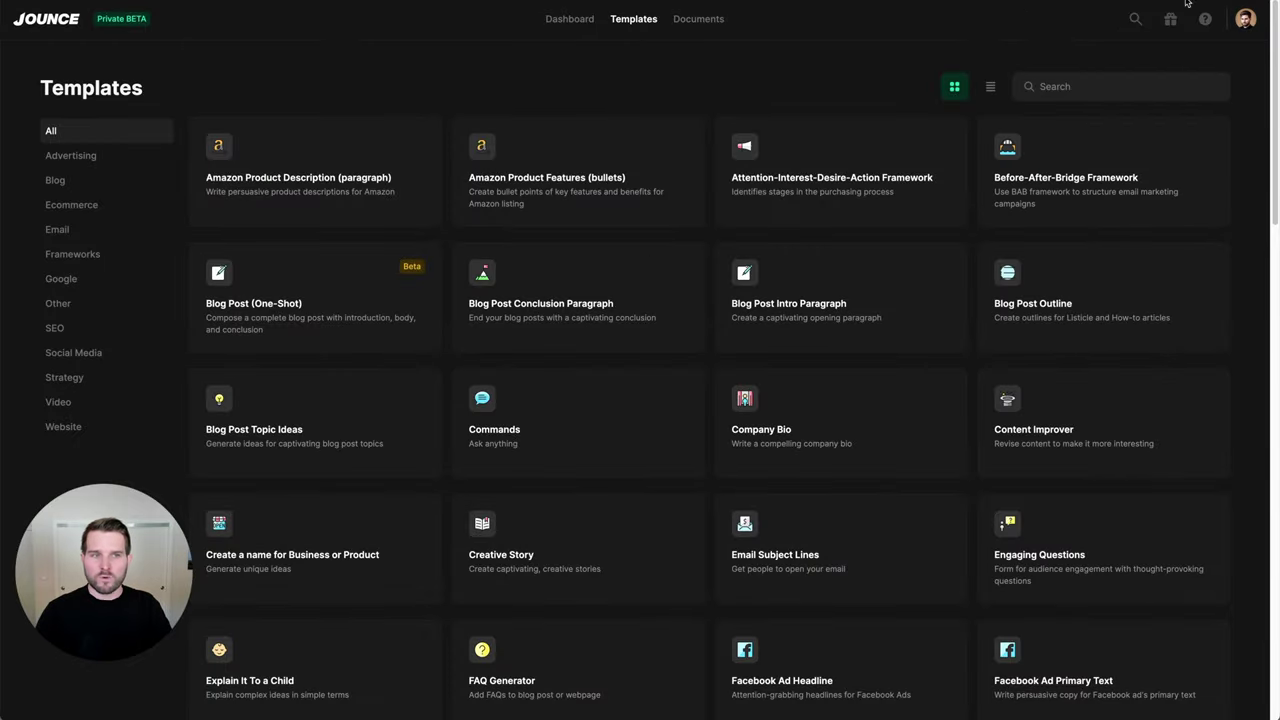
# Set the interface theme back to System and open Profile settings.
pyautogui.click(1243, 24)
pyautogui.moveTo(1142, 145)
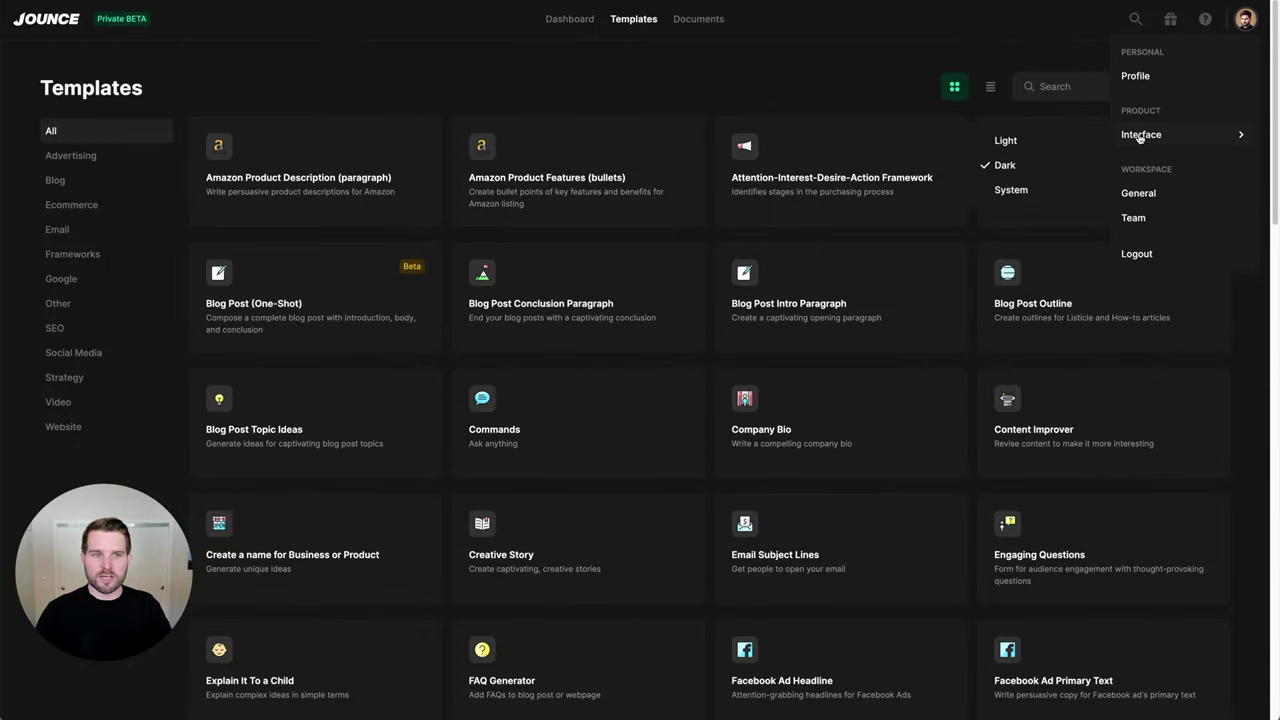
pyautogui.click(1047, 190)
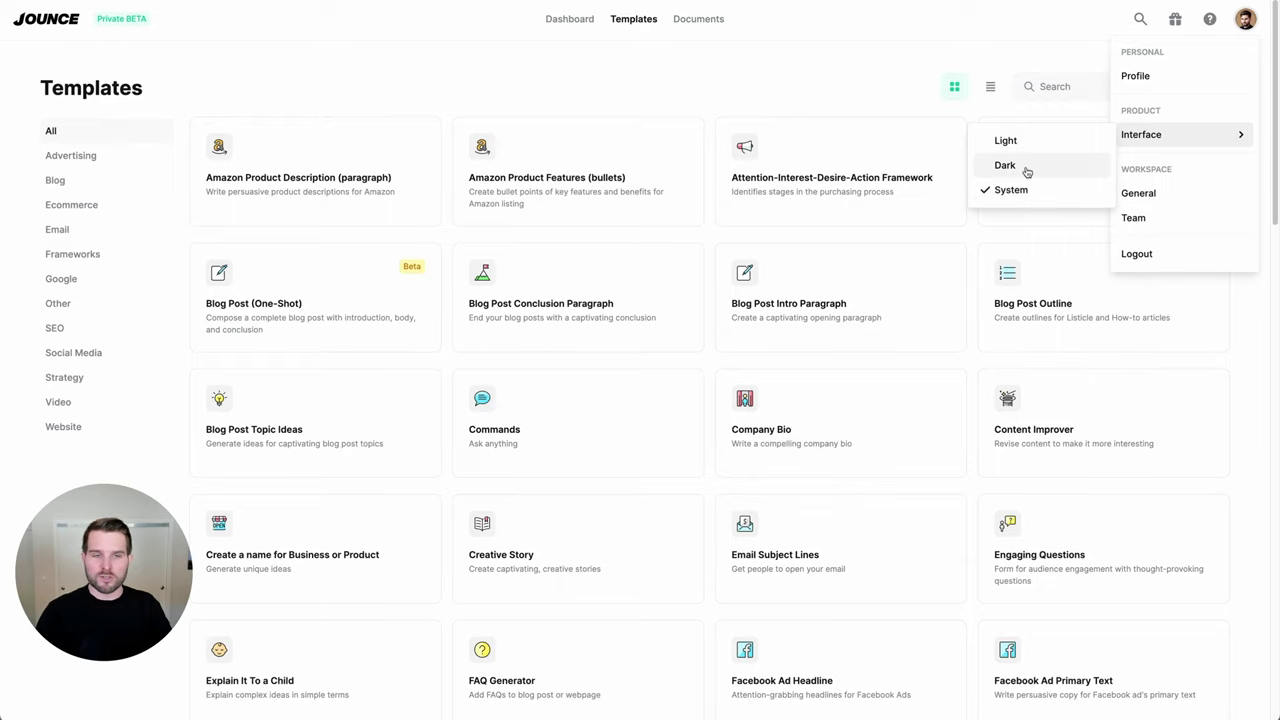
pyautogui.click(1135, 77)
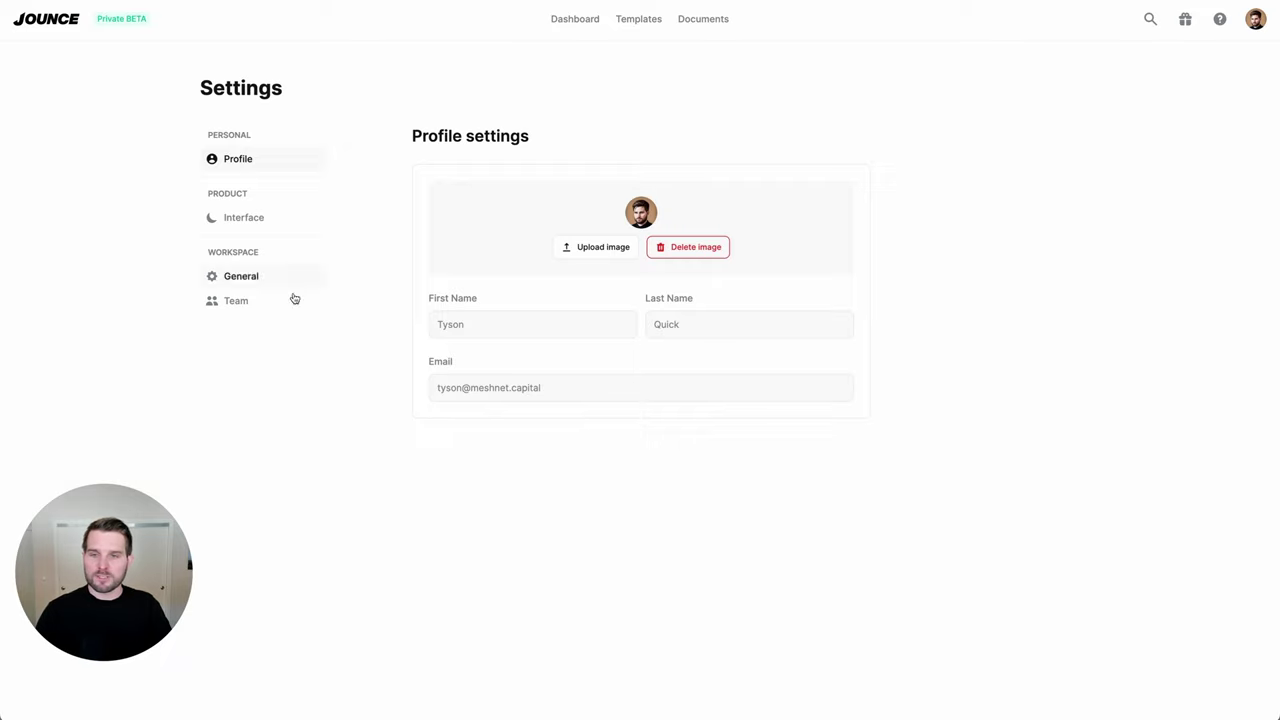
# Show the Team page with its single Owner member, then glance at the help and feedback menu.
pyautogui.click(254, 307)
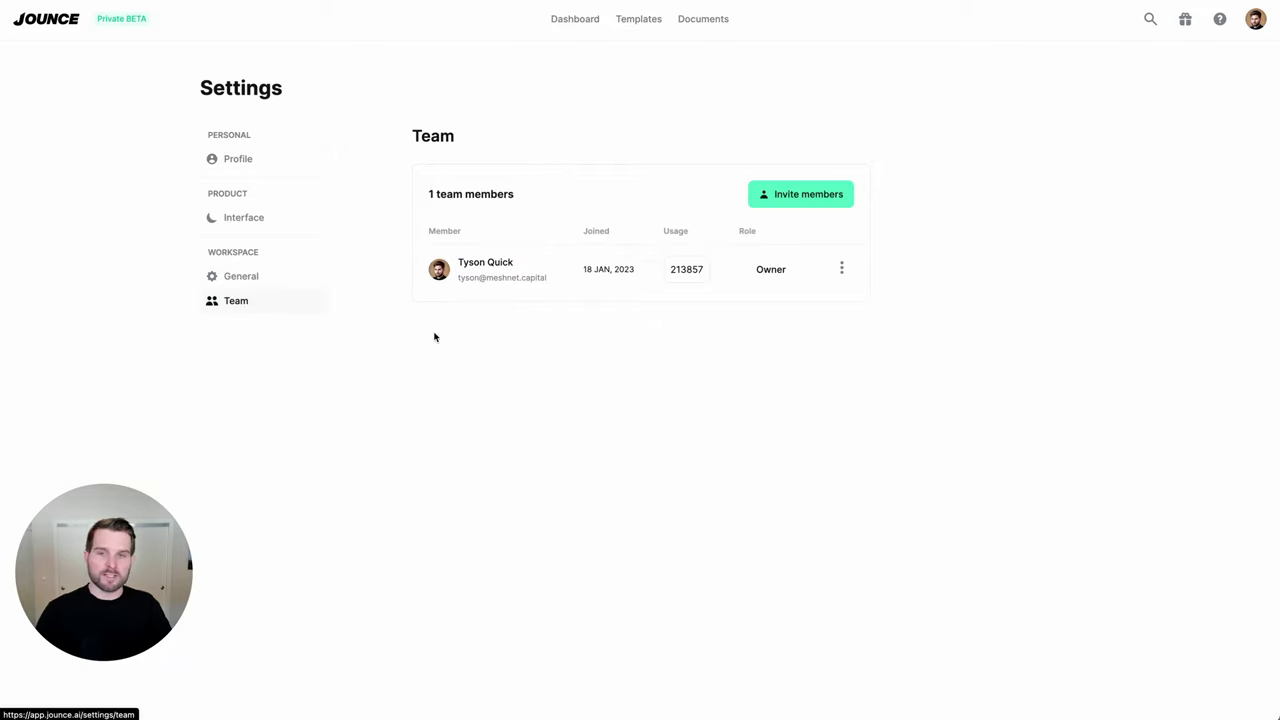
pyautogui.click(435, 335)
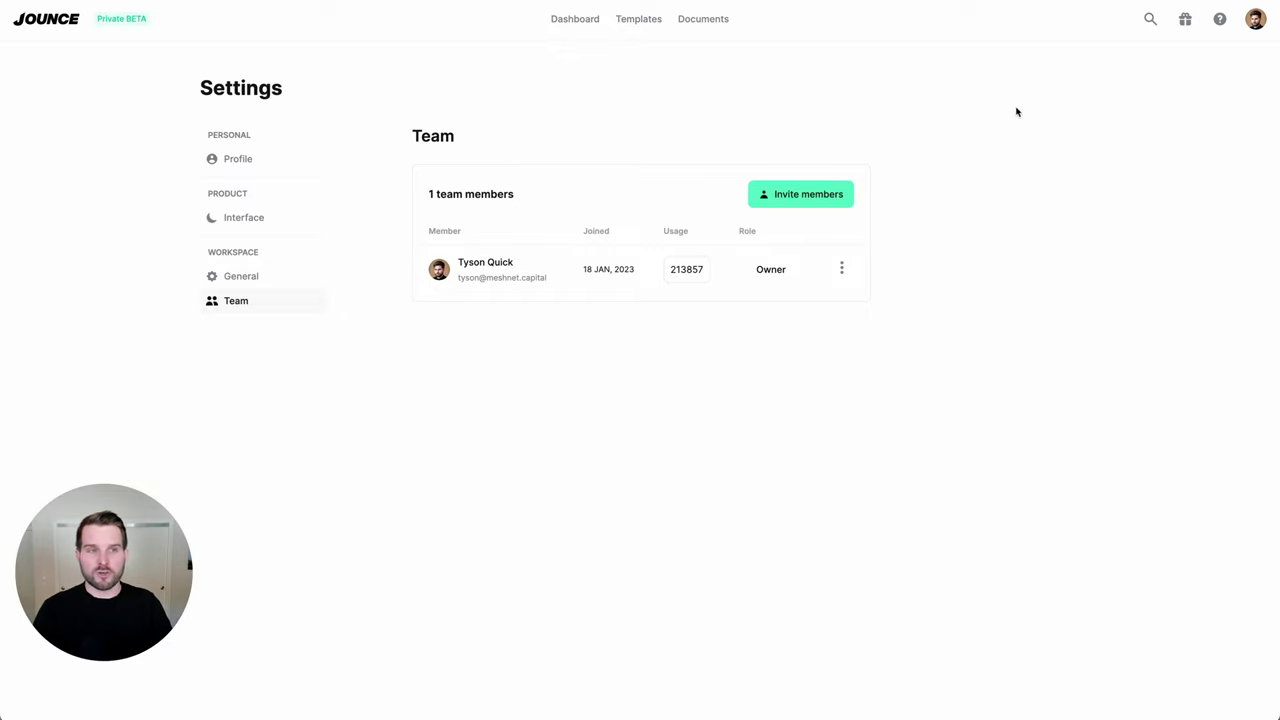
pyautogui.click(1216, 26)
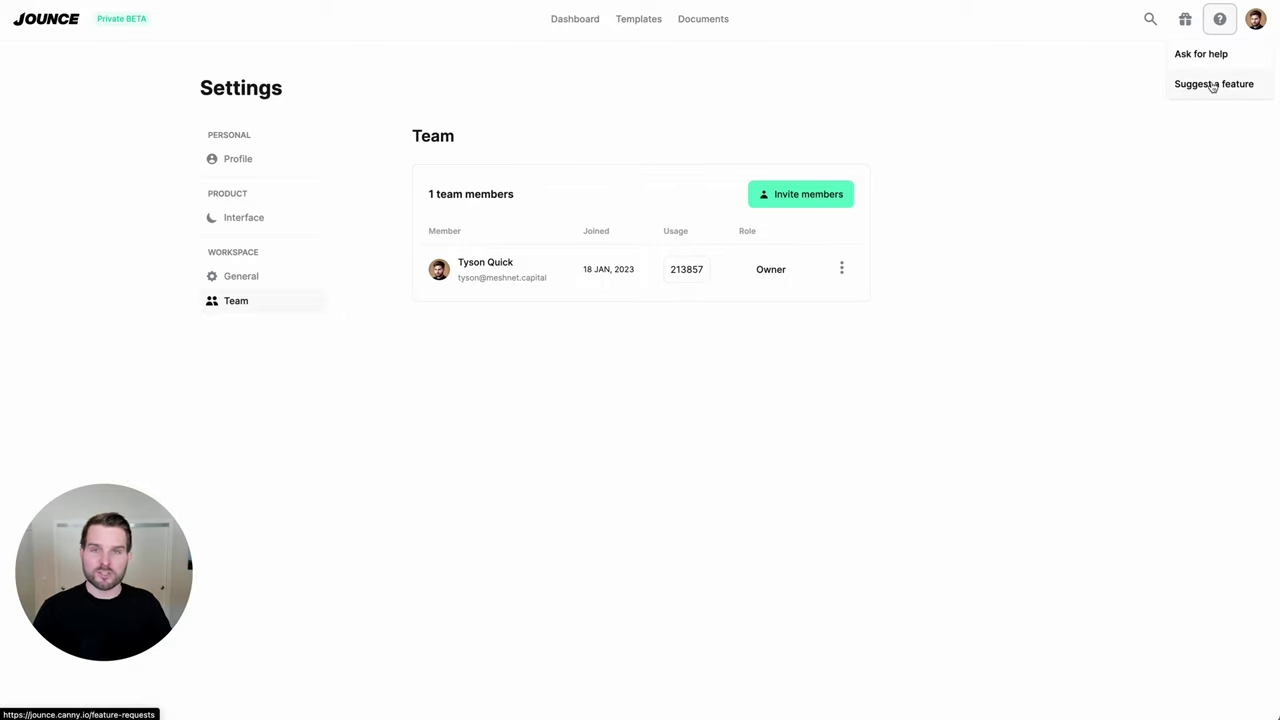
pyautogui.click(969, 132)
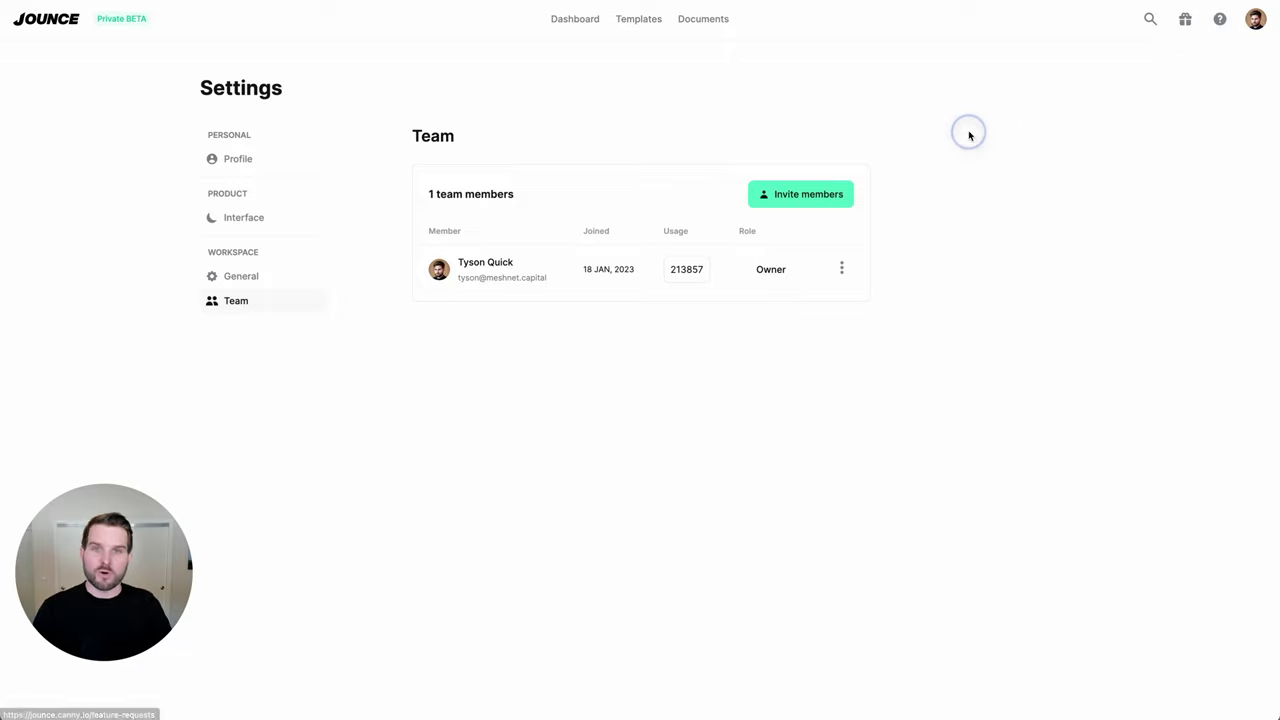